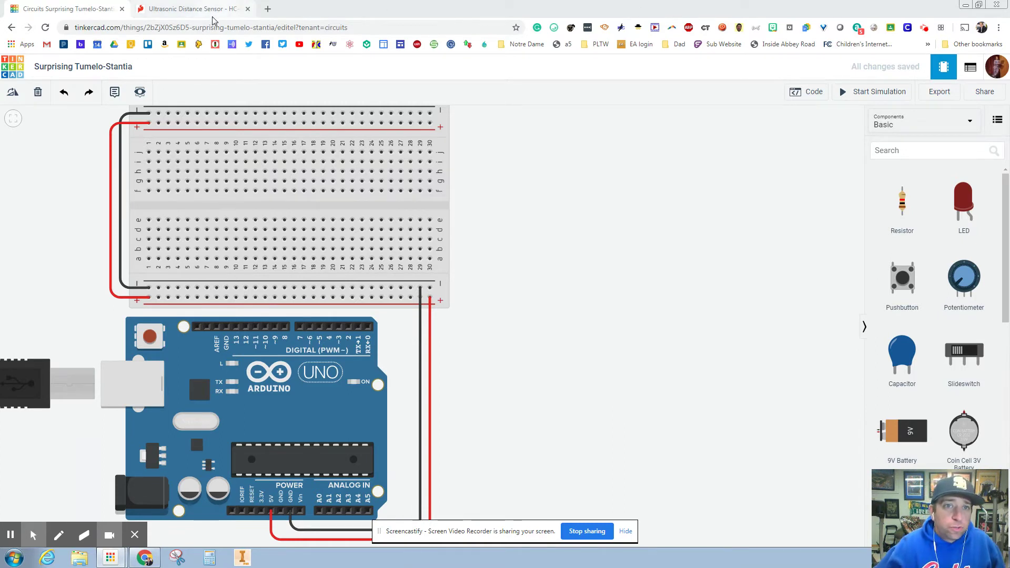
Scroll the SparkFun HC-SR04 page to the 2cm–400cm range and VCC, Trig, Echo, GND pin description
click(230, 9)
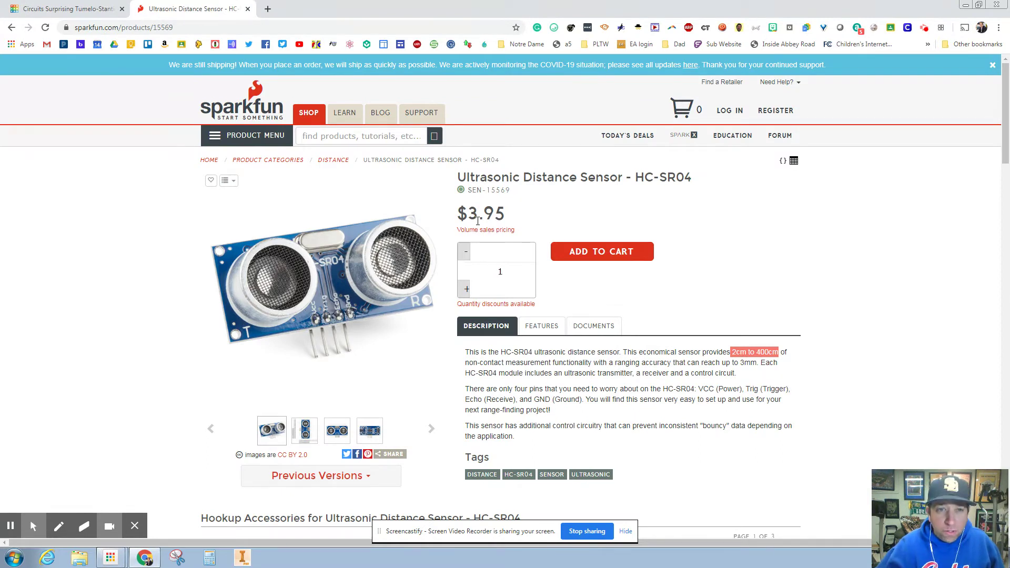
click(238, 137)
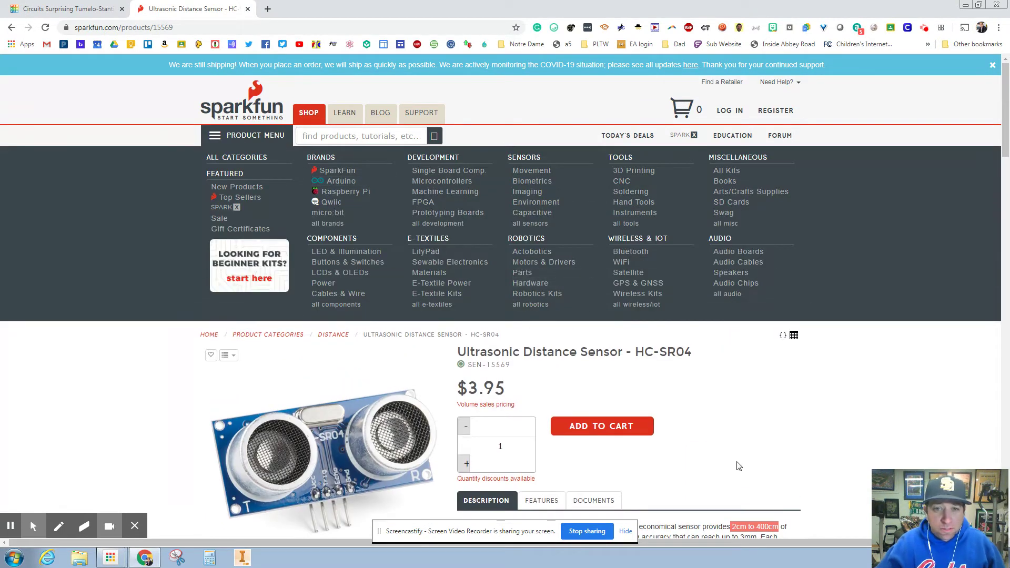
click(739, 466)
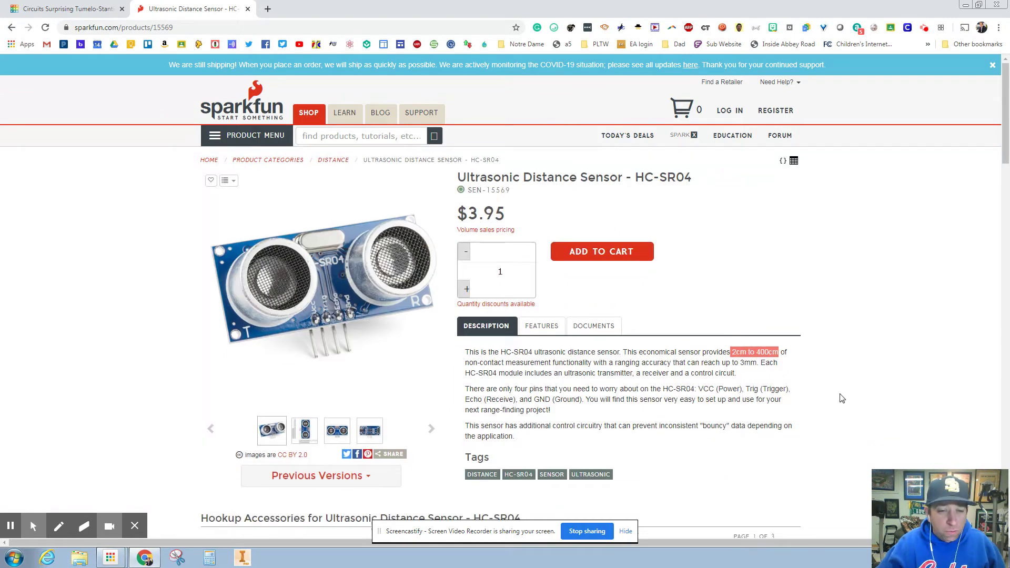
scroll(828, 387, down, 2)
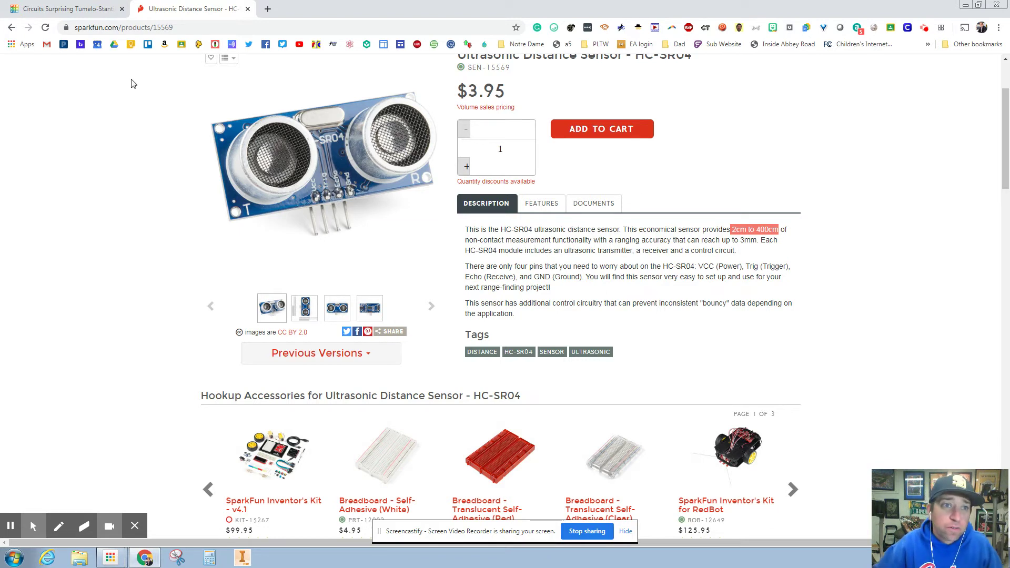
Drag an Ultrasonic Distance Sensor from the Basic components list onto the canvas beside the breadboard
click(82, 8)
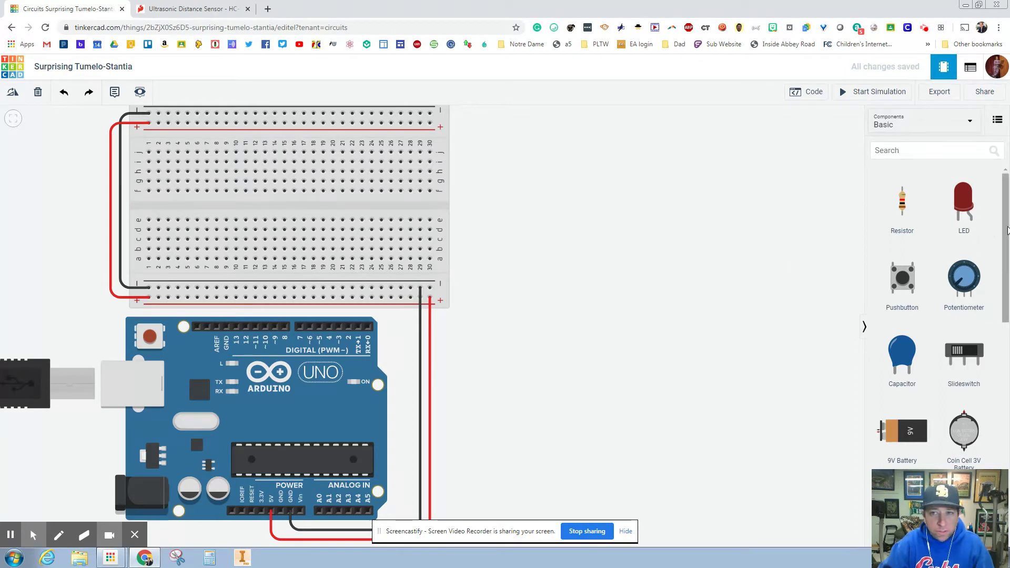
drag(1002, 232, 1006, 463)
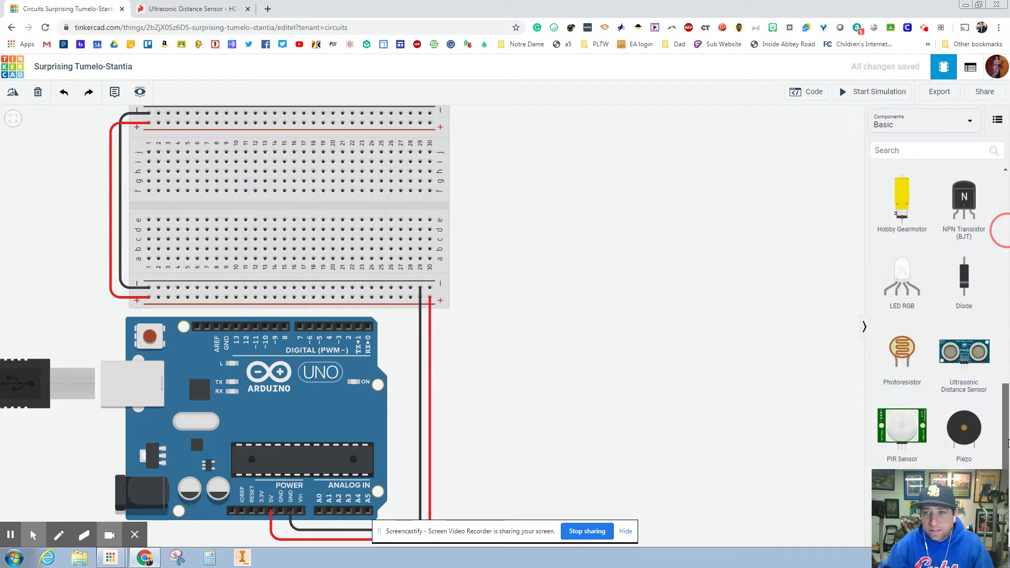
drag(963, 353, 503, 205)
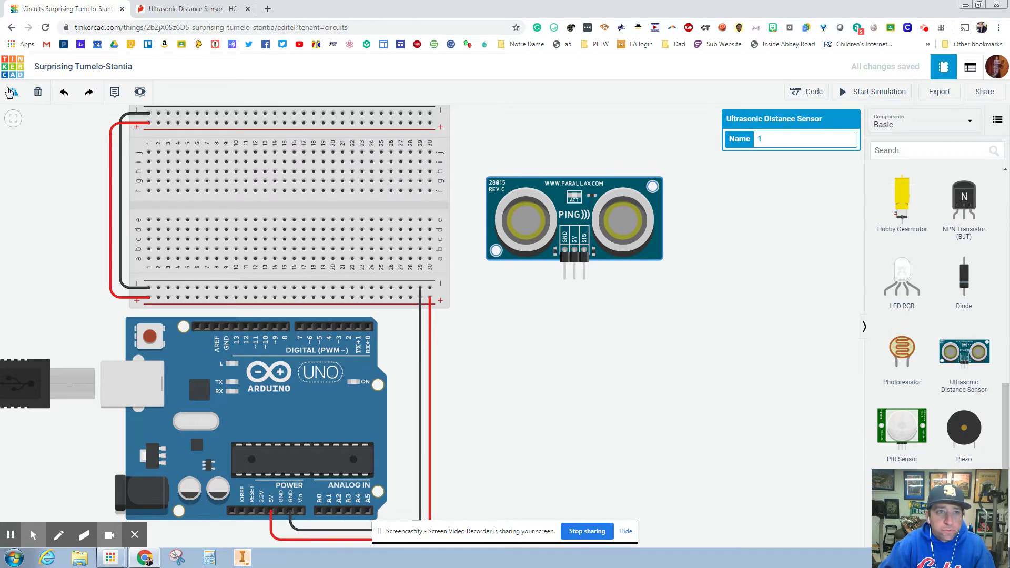
Rotate the sensor three times so GND, 5V and SIG face the breadboard, then move it alongside
click(13, 92)
click(12, 92)
click(13, 93)
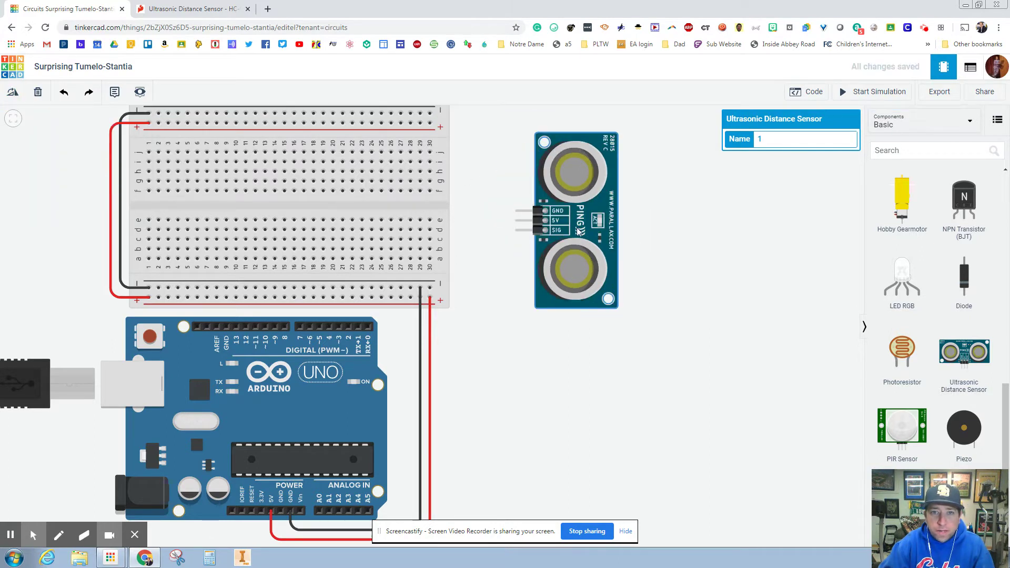
drag(579, 231, 528, 251)
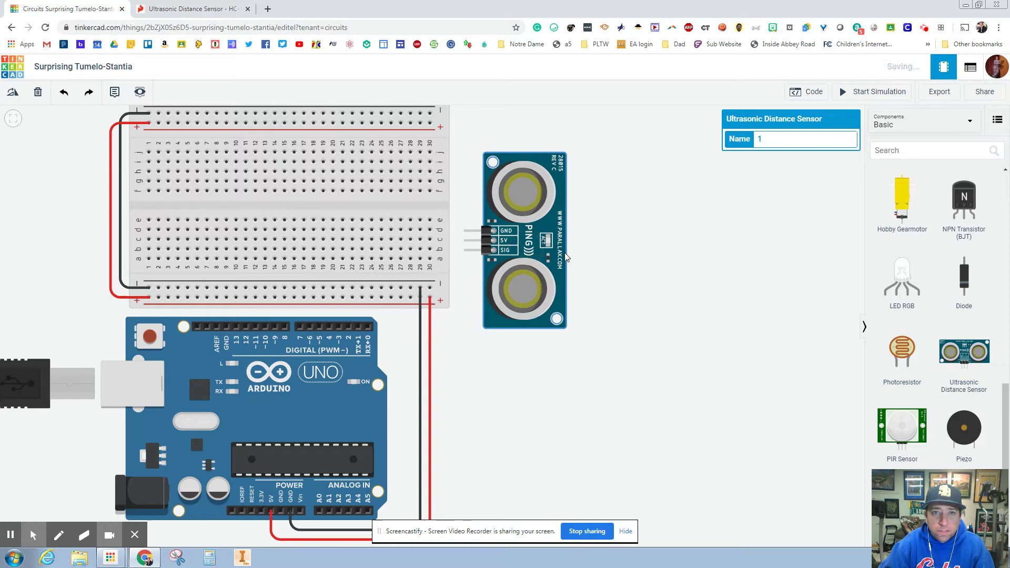
click(611, 253)
click(532, 245)
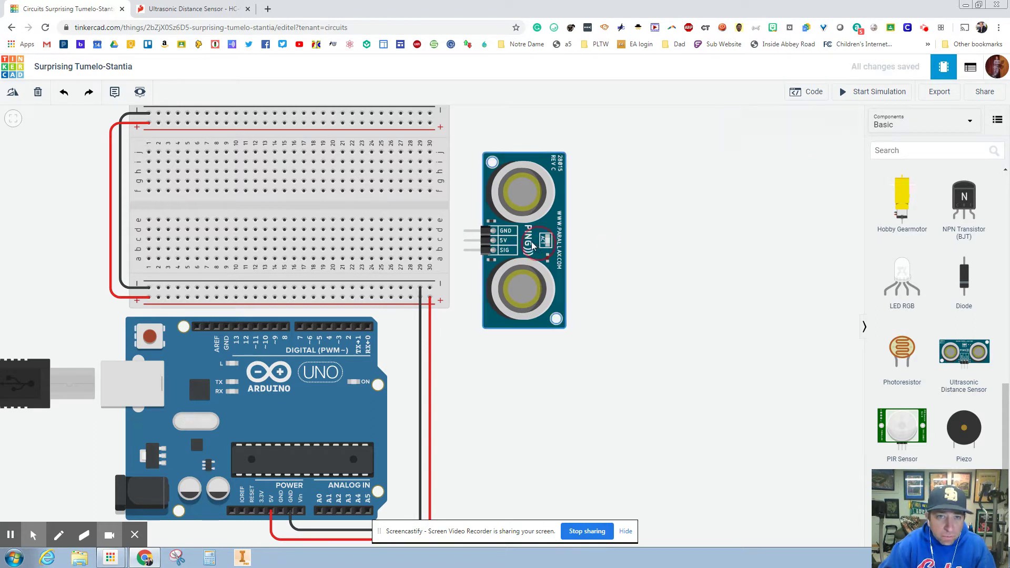
mouse_move(532, 245)
mouse_down()
mouse_move(442, 238)
mouse_move(517, 241)
mouse_up()
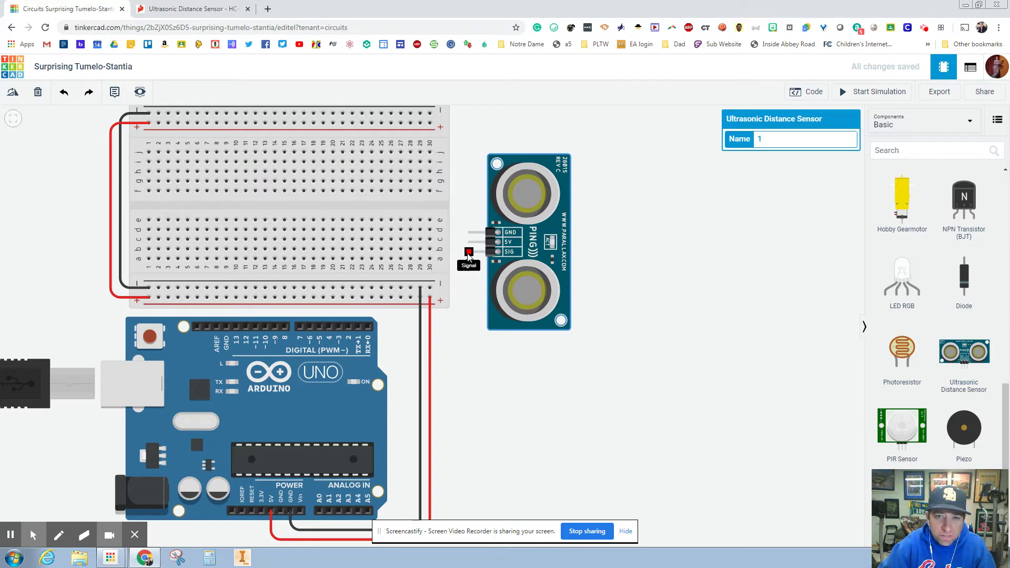
Wire the sensor's SIG pin to breadboard column 16, and Arduino pin 7 to that same column
click(468, 255)
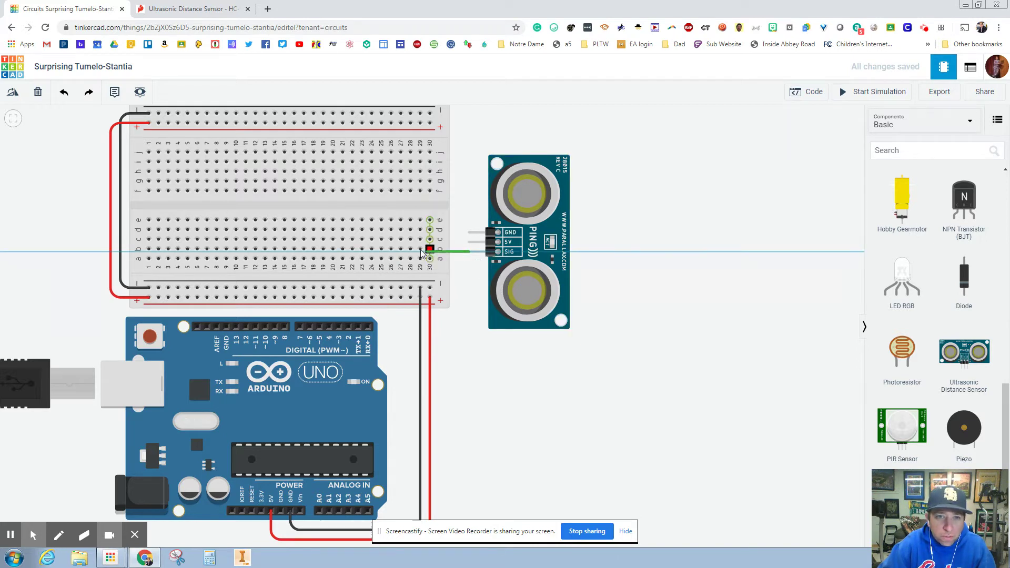
click(364, 251)
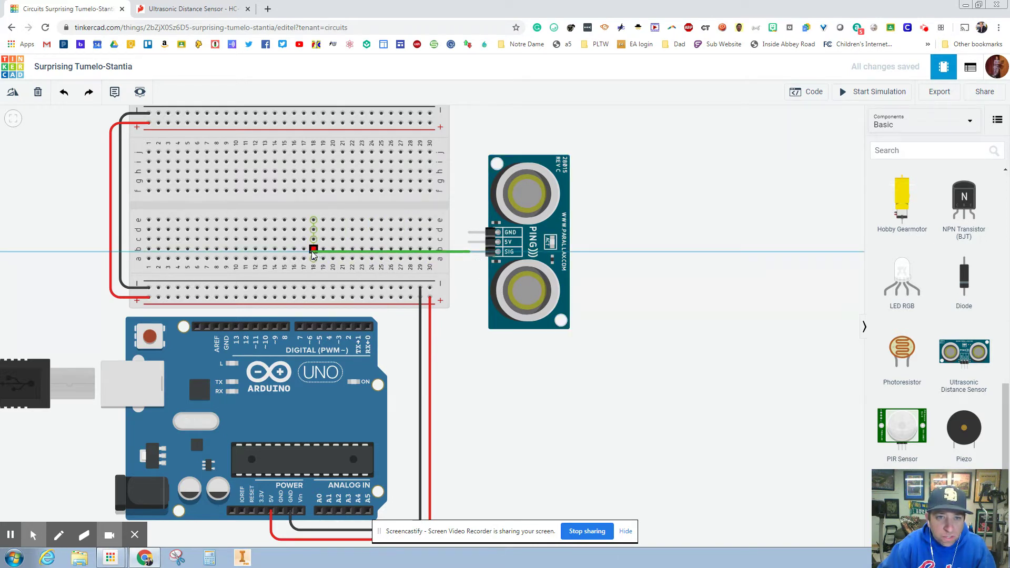
click(293, 252)
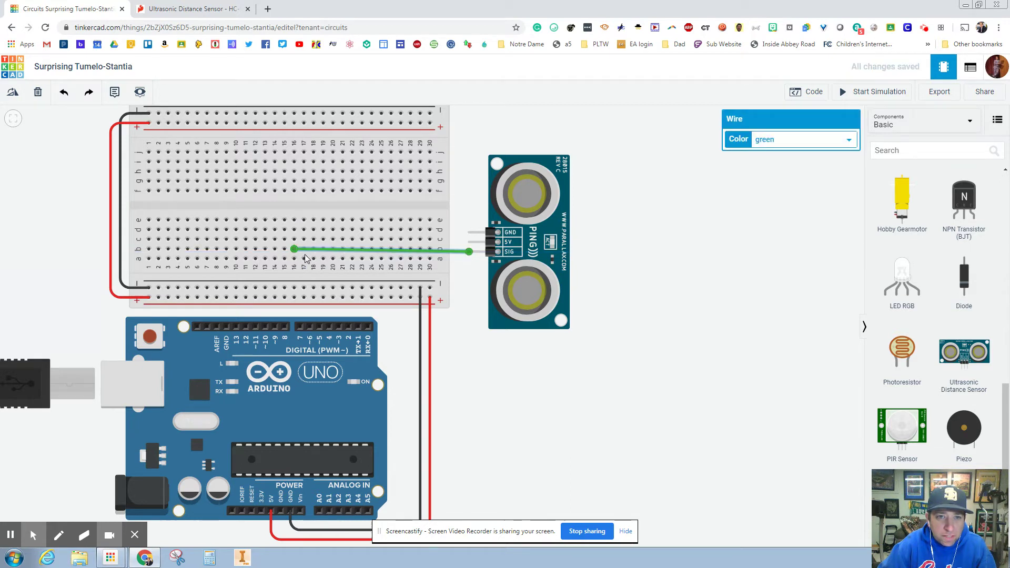
click(299, 326)
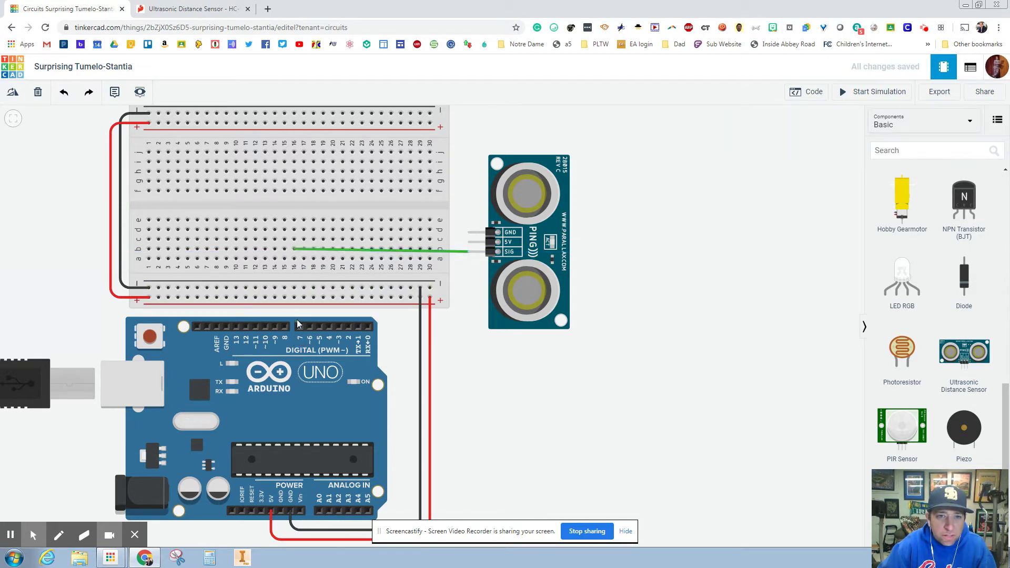
click(295, 259)
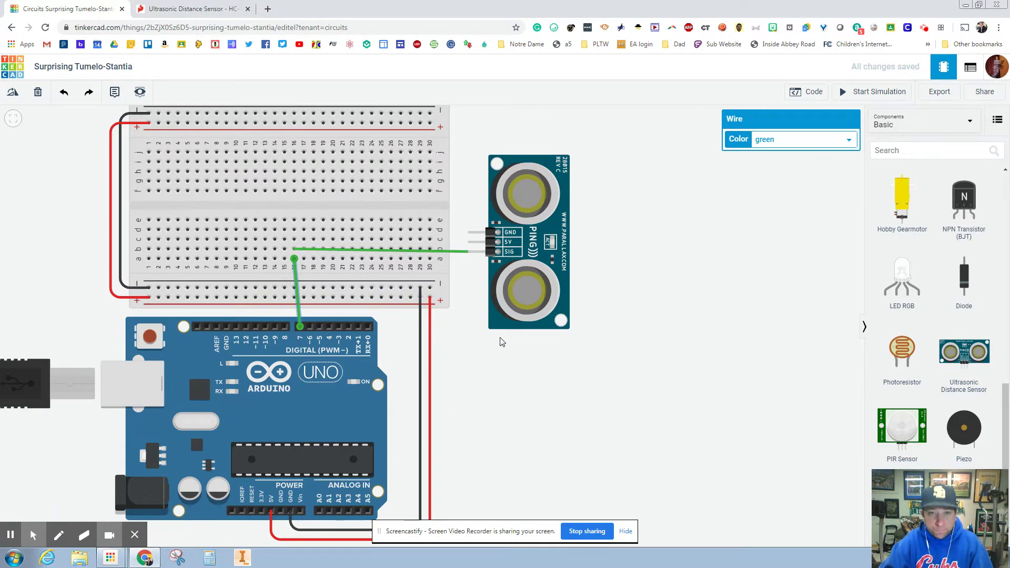
click(472, 323)
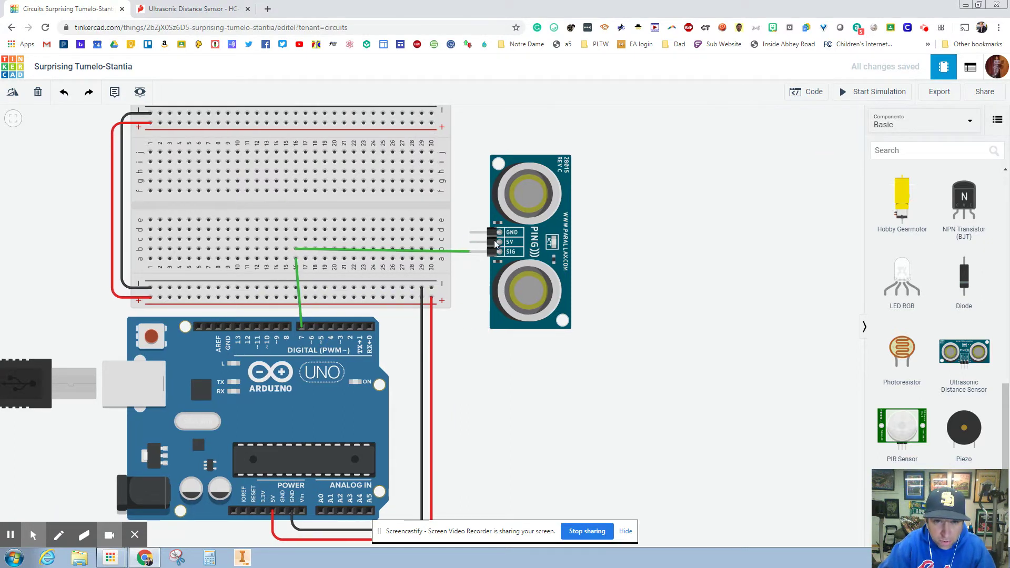
Wire the sensor's 5V pin to the breadboard power rail and color the wire red
click(472, 245)
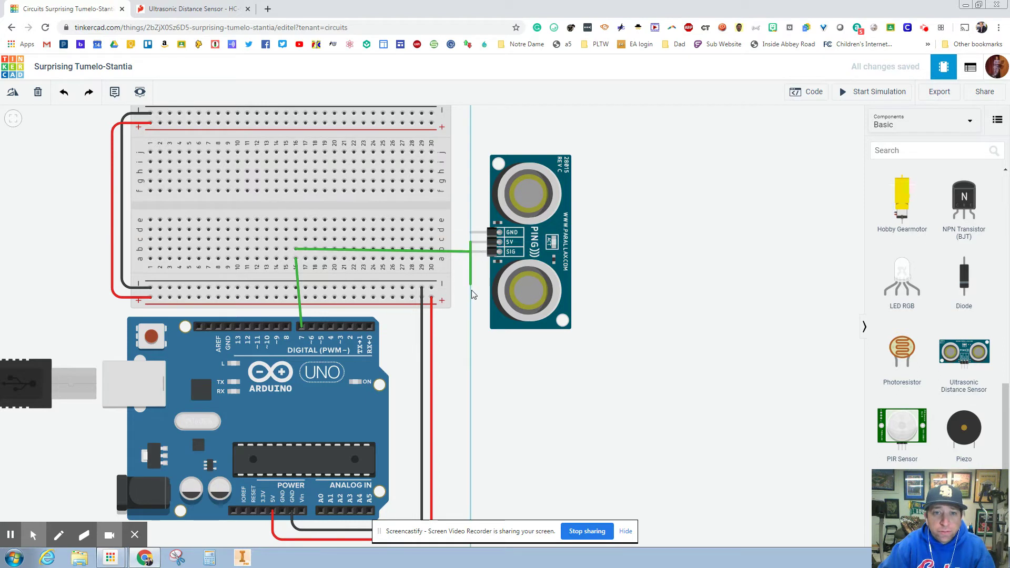
click(469, 299)
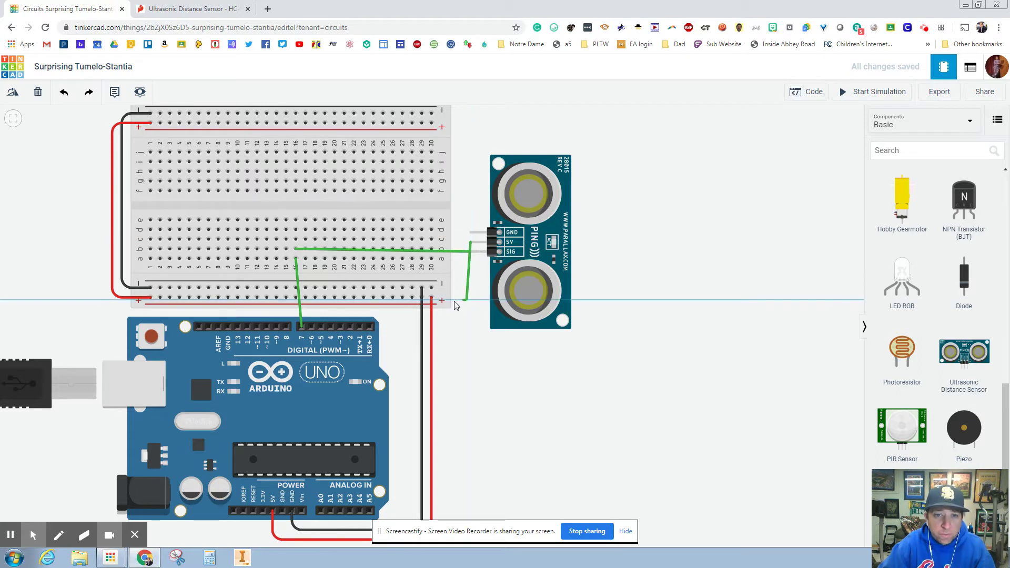
click(403, 298)
click(771, 141)
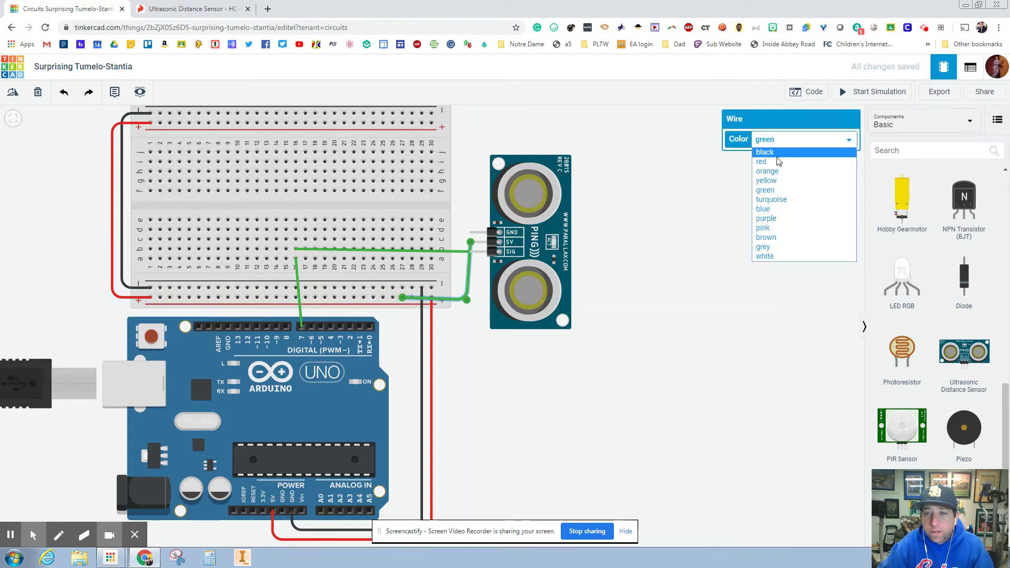
click(776, 162)
click(673, 258)
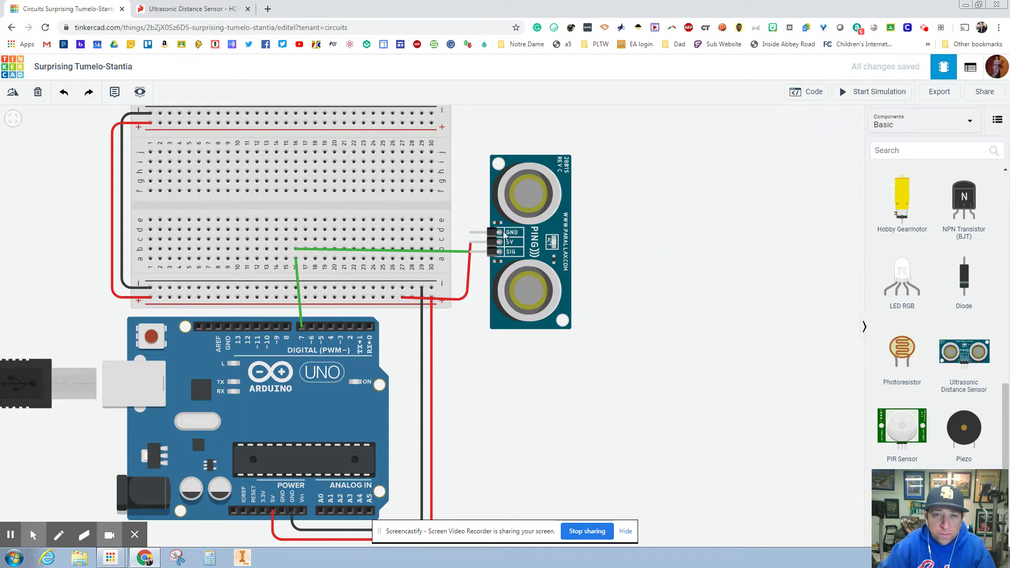
Wire the sensor's GND pin to the breadboard ground rail and color the wire black
click(472, 235)
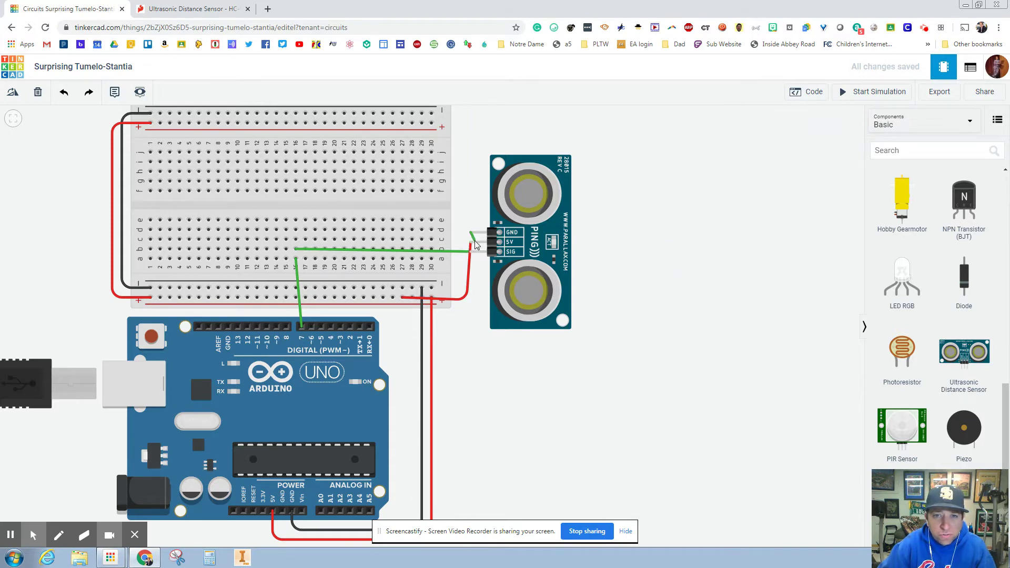
click(472, 284)
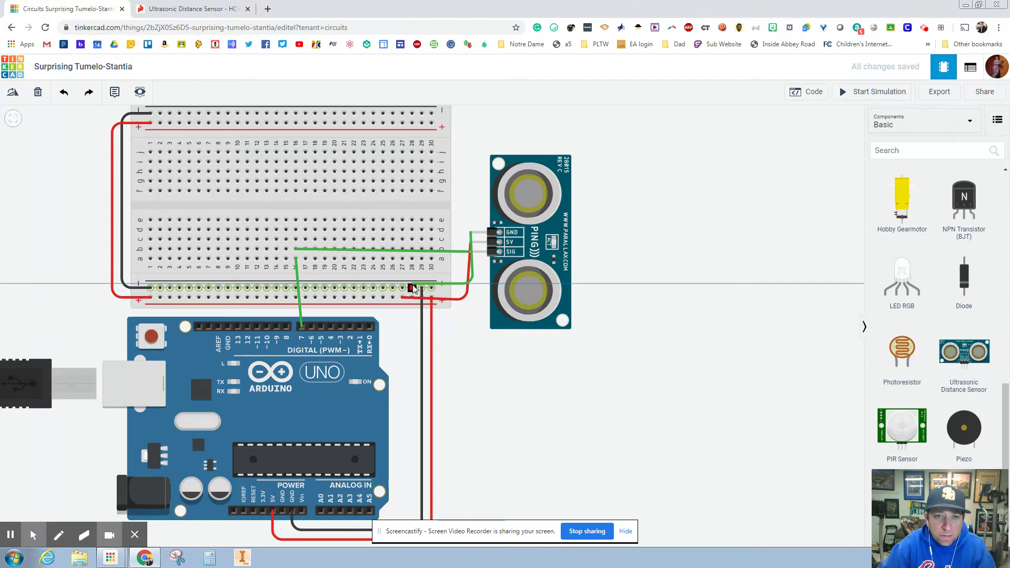
click(430, 288)
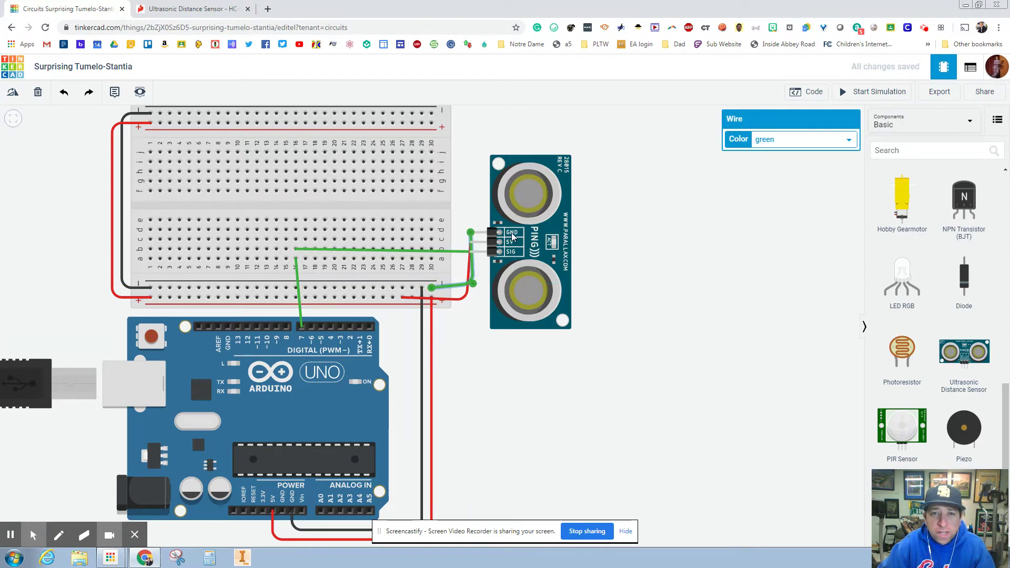
click(753, 140)
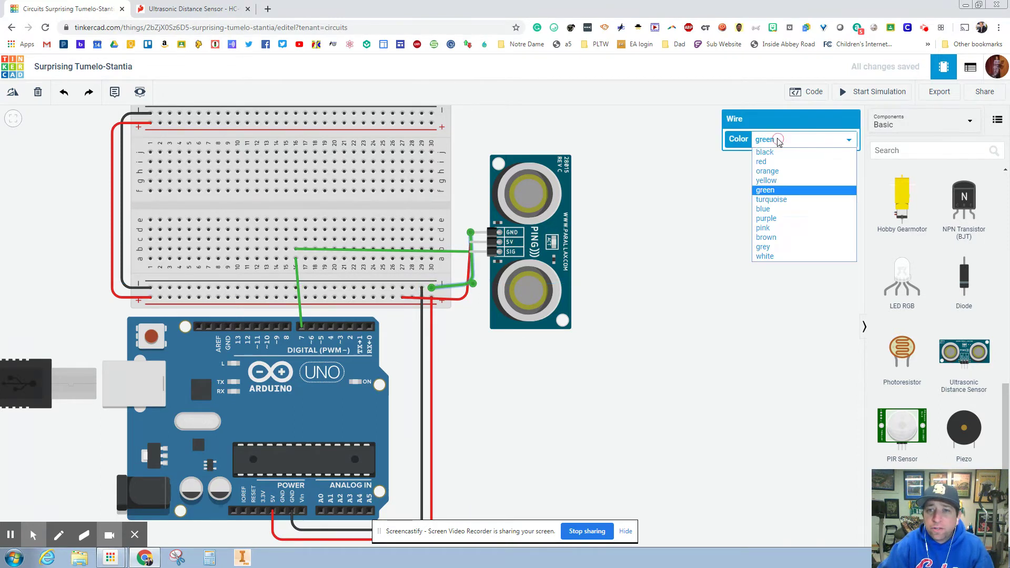
click(760, 153)
click(687, 242)
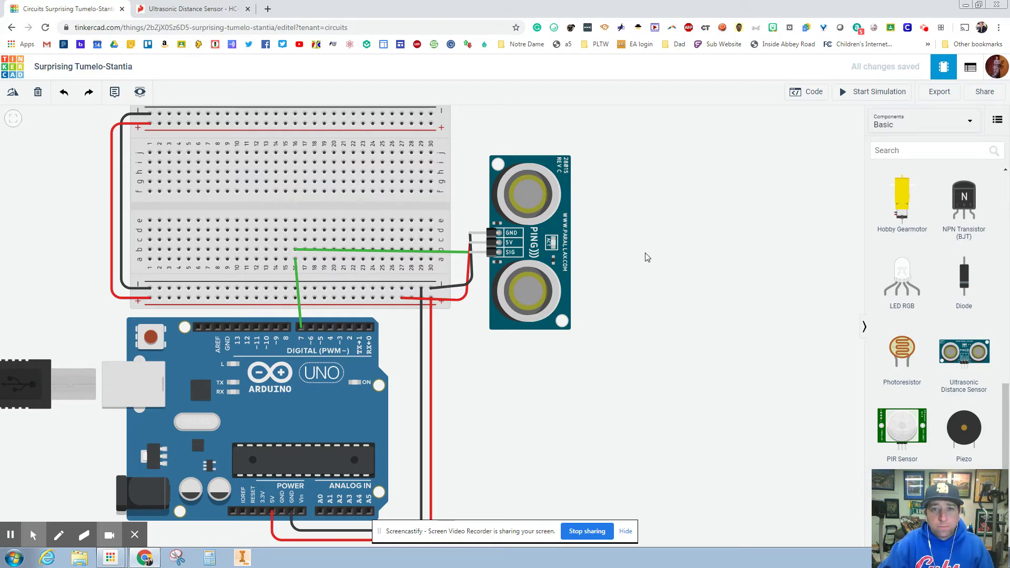
drag(647, 257, 599, 266)
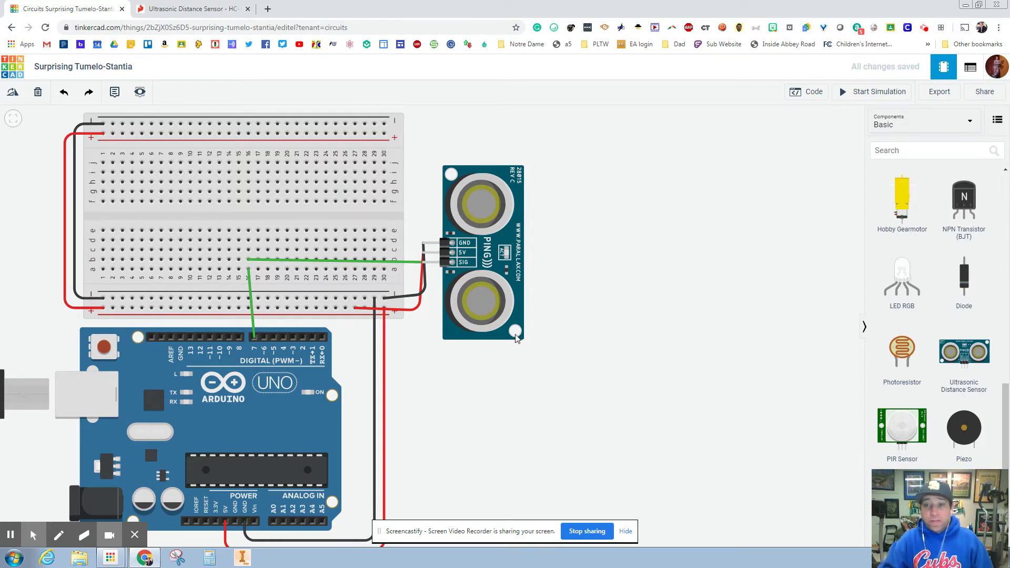
Open the Code panel and drag the default built-in LED blink blocks away to delete them
click(810, 93)
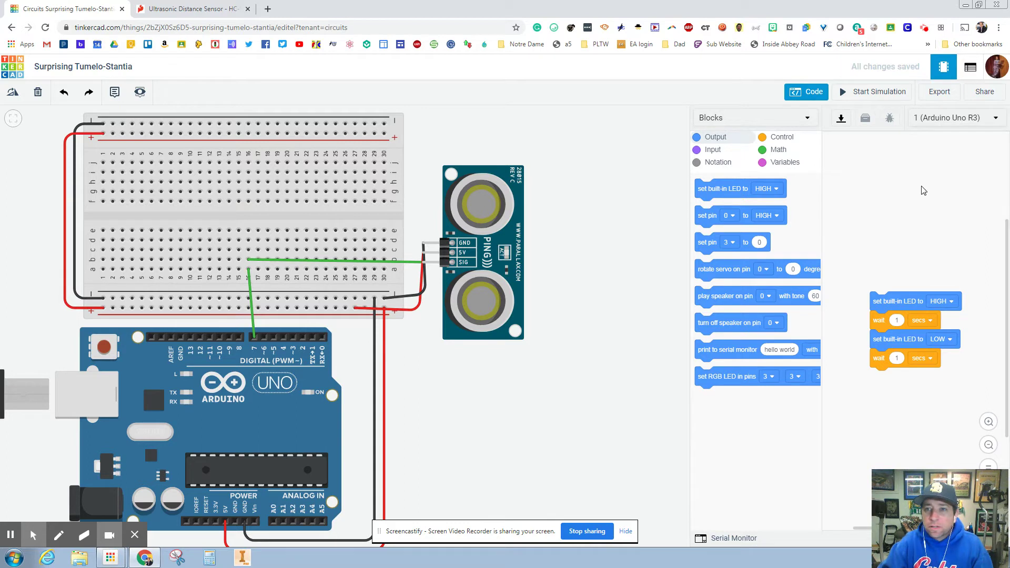
drag(898, 302, 760, 303)
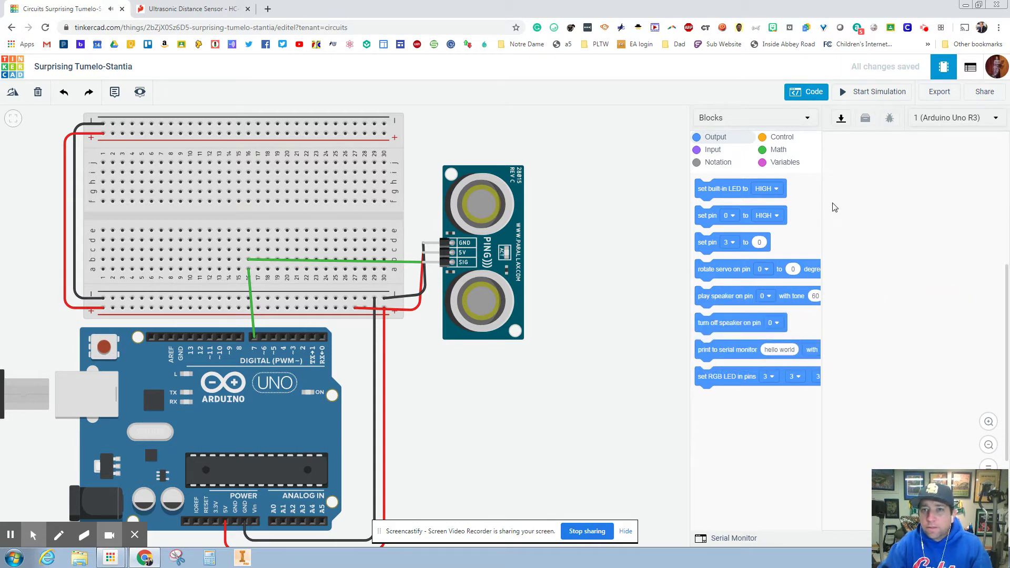
Create the variables cm and inches, and place a 'set cm to 0' block in the workspace
click(769, 163)
click(734, 186)
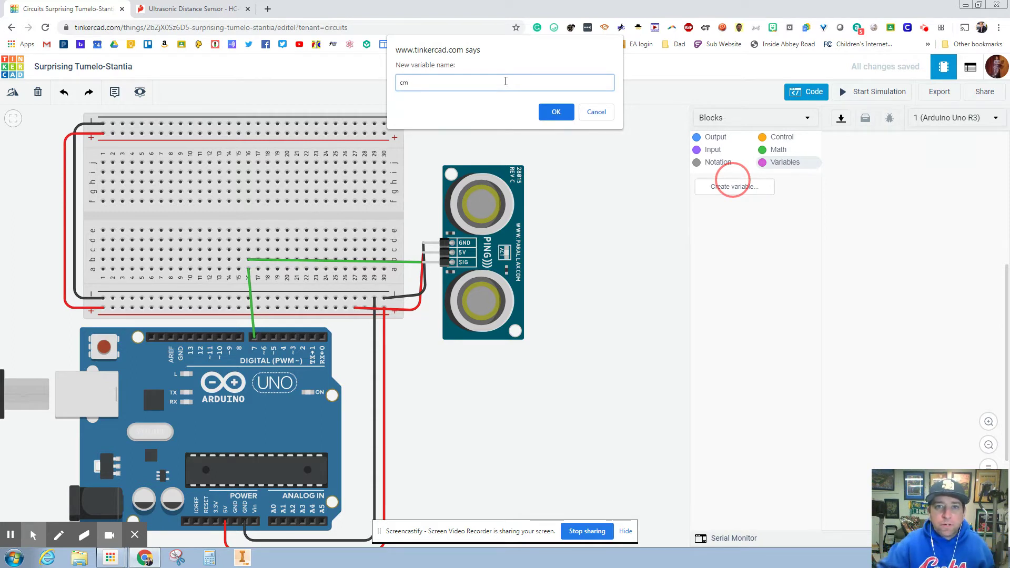
click(553, 112)
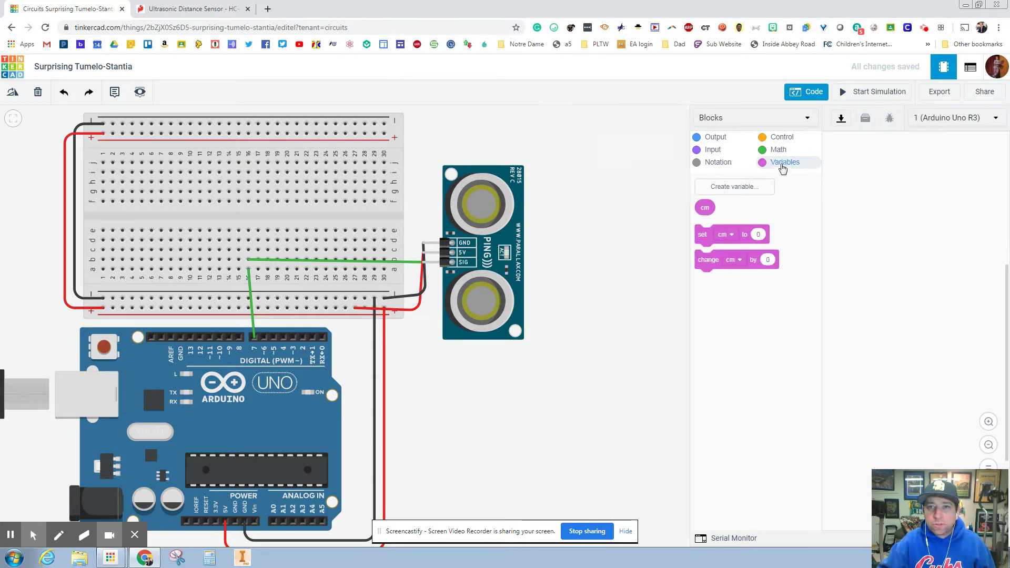
click(731, 189)
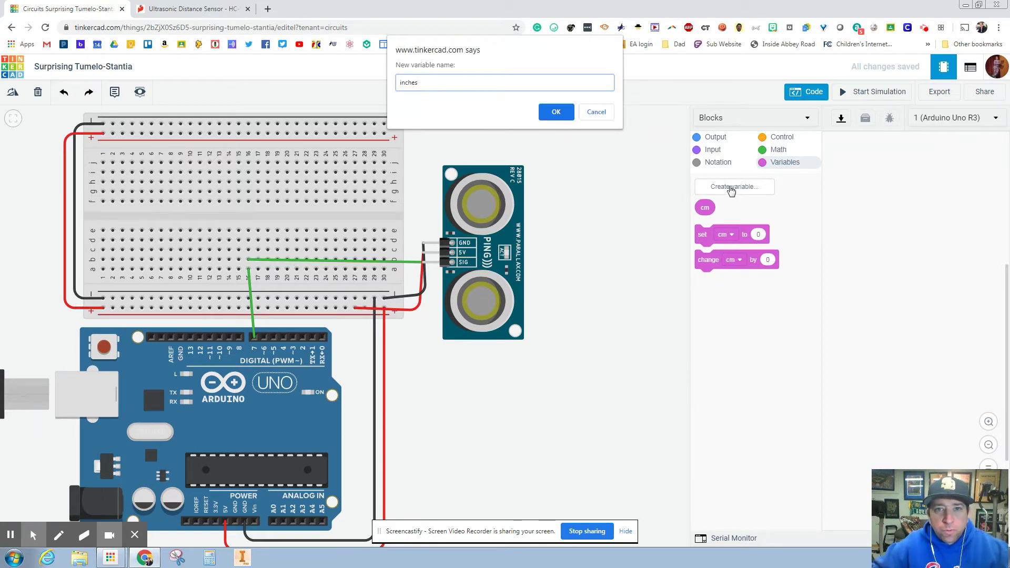
click(557, 112)
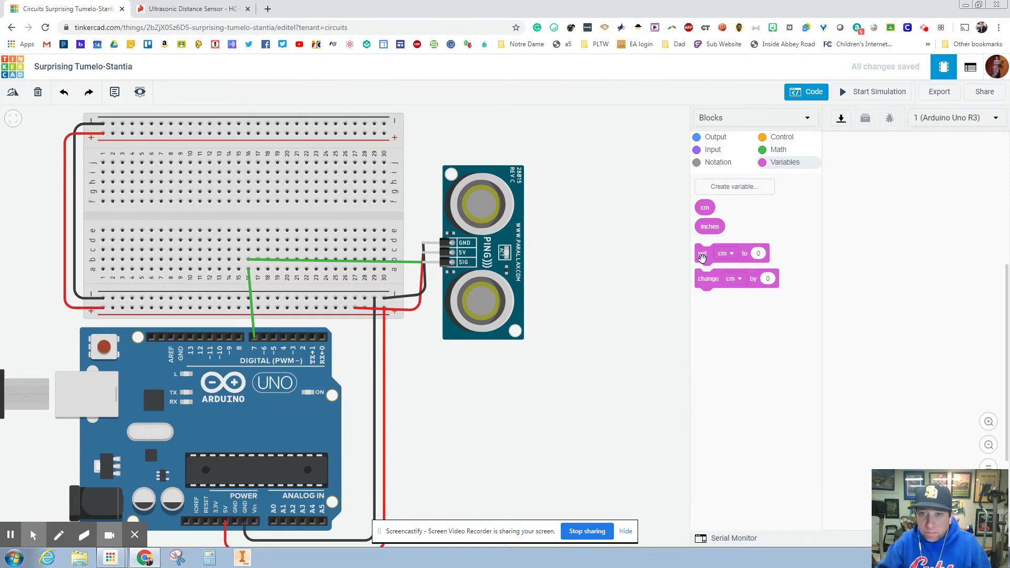
drag(703, 254, 840, 190)
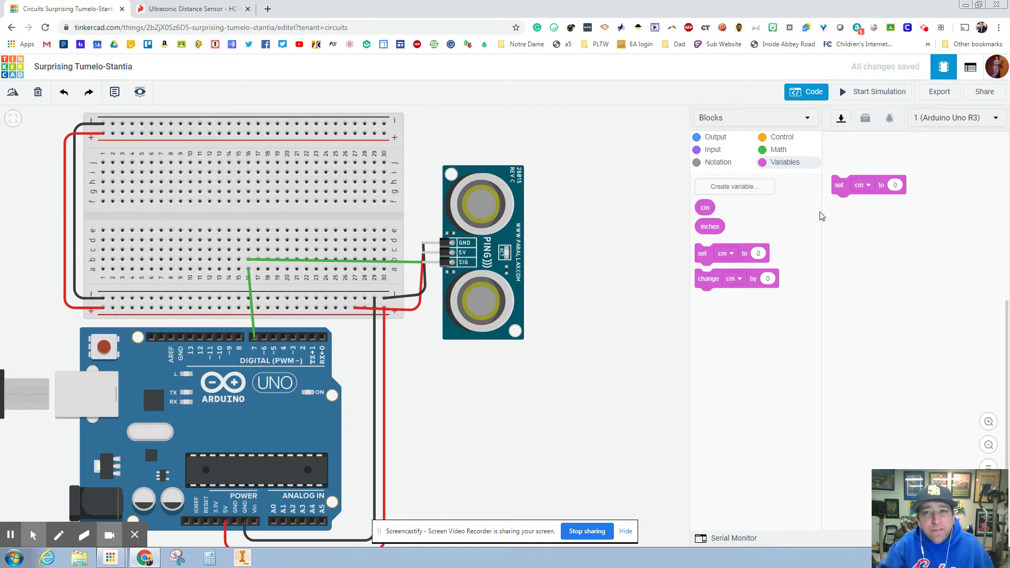
Add a second set block and switch its variable to inches, giving 'set inches to 0'
drag(710, 283, 838, 248)
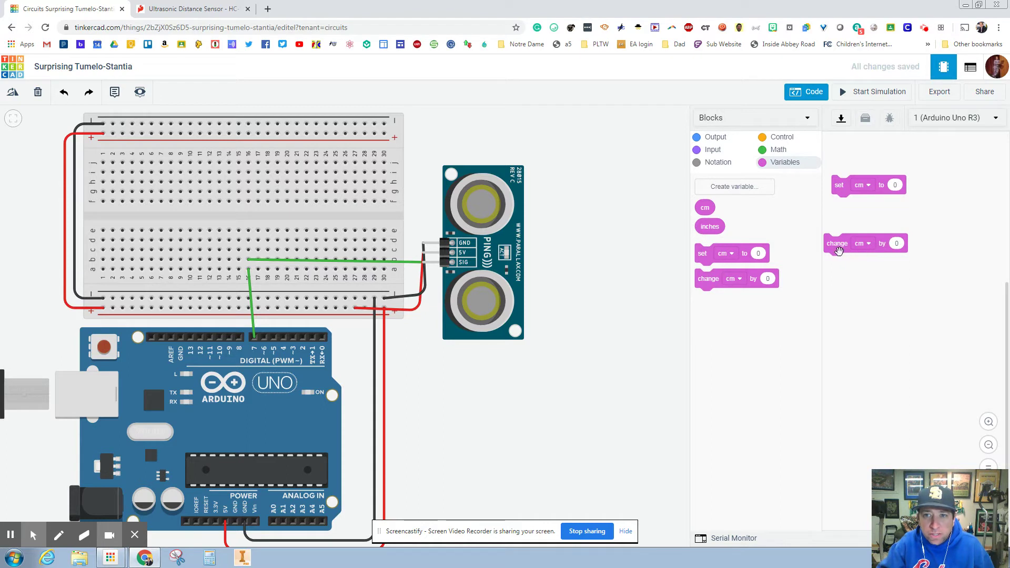
mouse_move(839, 250)
mouse_down()
mouse_move(737, 287)
mouse_move(849, 256)
mouse_up()
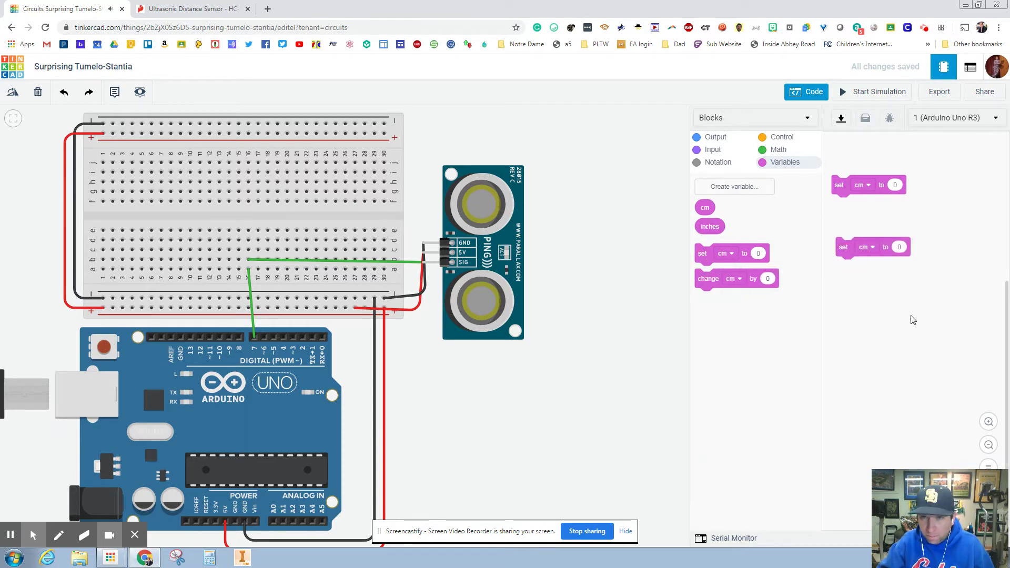
click(868, 249)
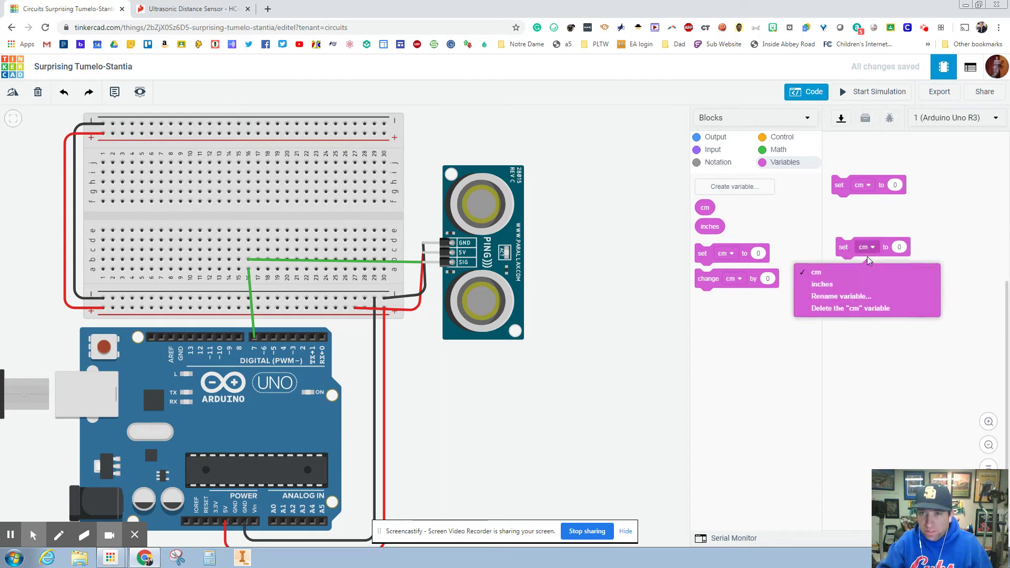
click(855, 286)
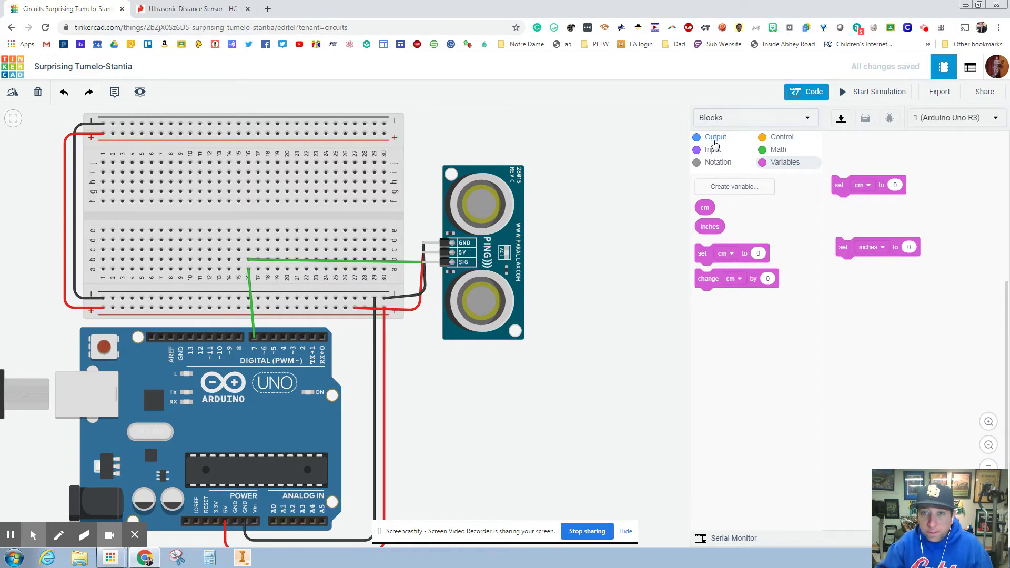
click(712, 149)
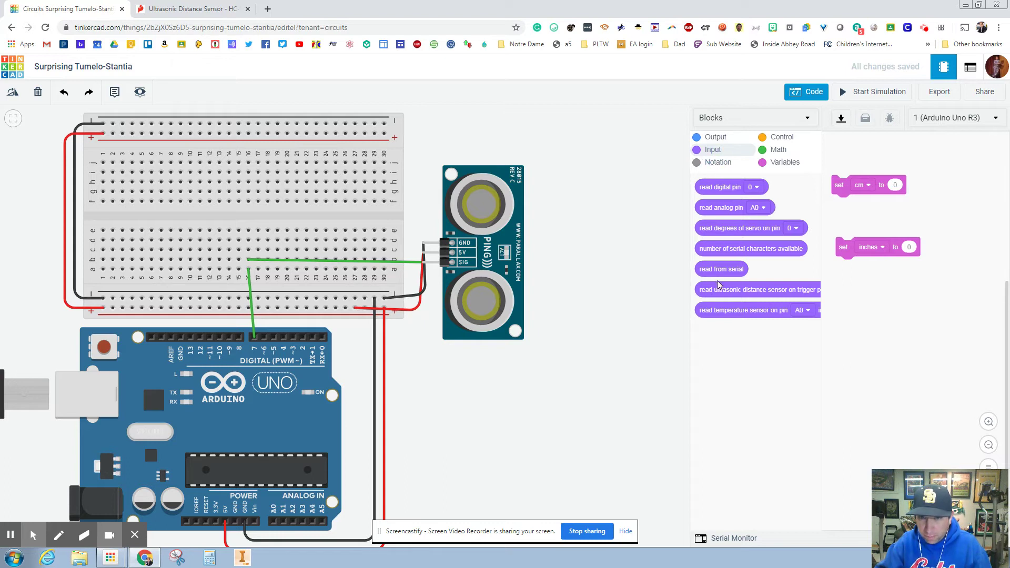
Put the ultrasonic distance sensor reading with trigger pin 7 into 'set cm', with 'set inches' stacked below
drag(708, 291, 790, 233)
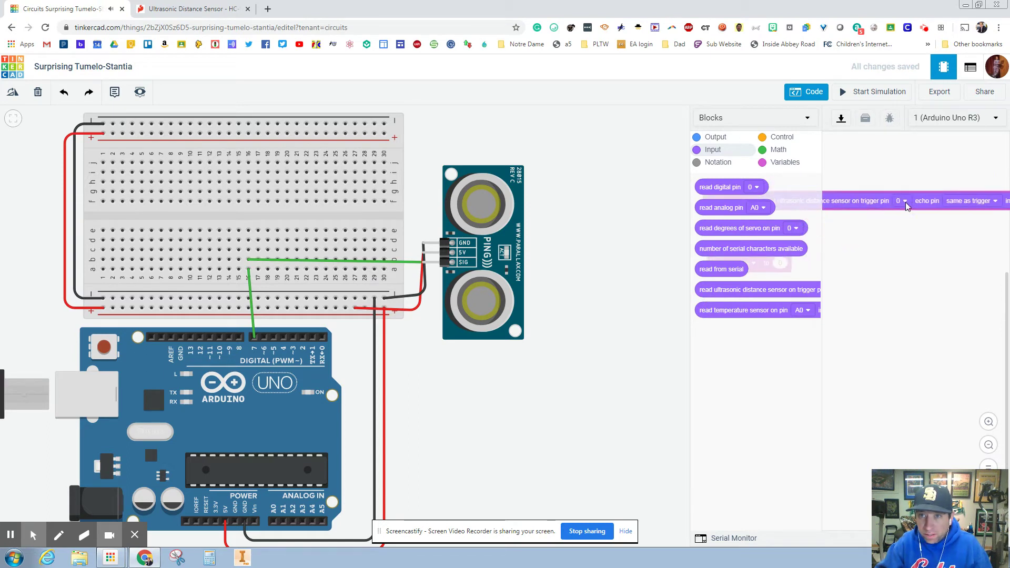
click(903, 202)
click(890, 311)
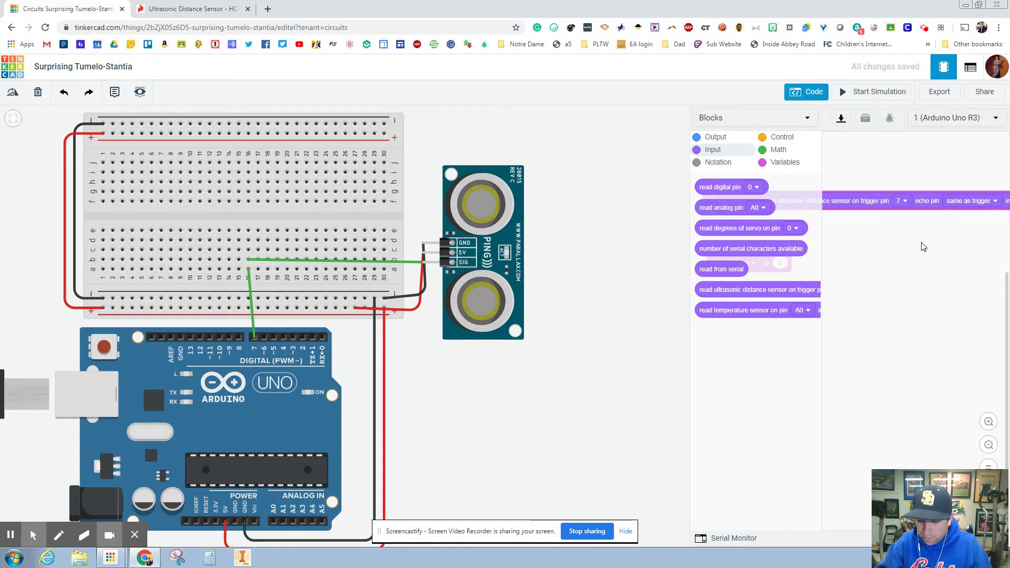
drag(956, 240, 875, 235)
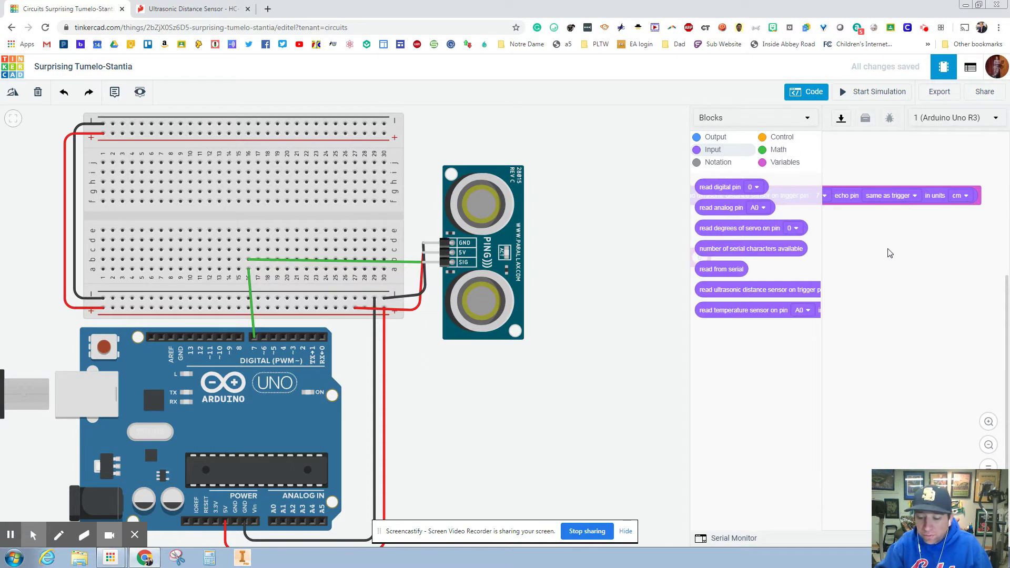
drag(887, 250, 873, 229)
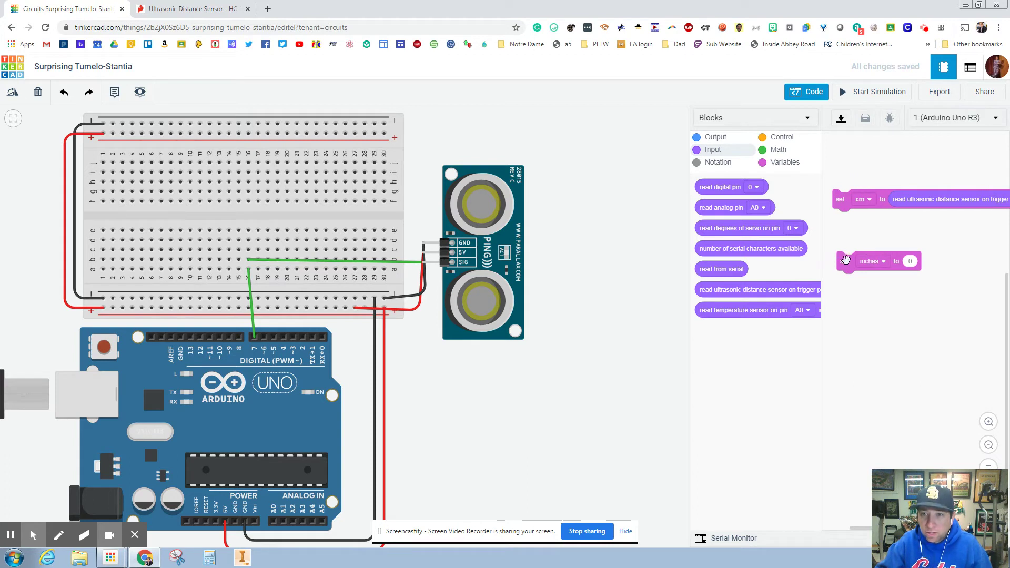
drag(846, 259, 844, 220)
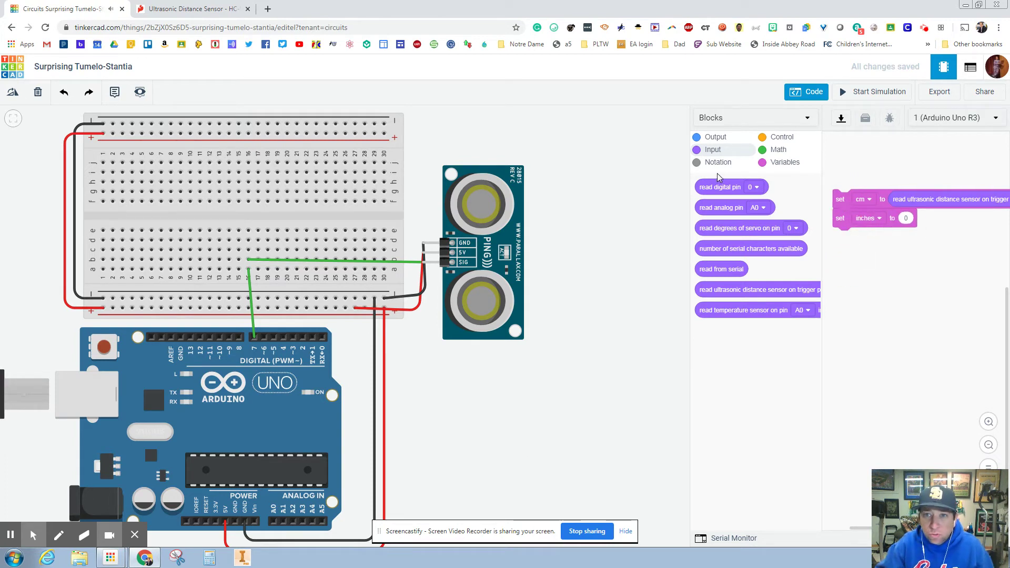
Set inches to the math expression cm / 2.54
click(784, 163)
drag(708, 209, 867, 285)
click(777, 153)
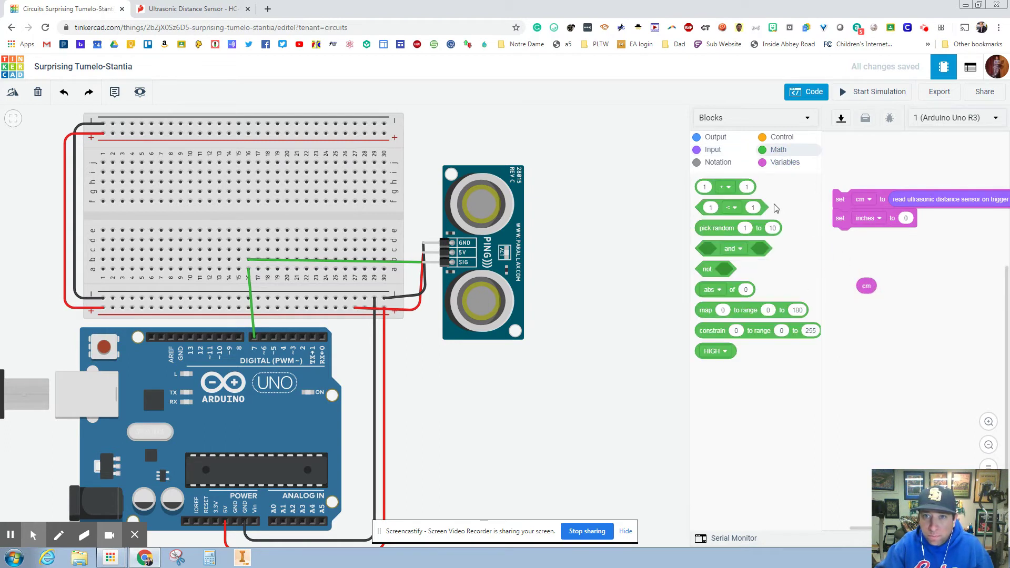
drag(705, 188, 905, 220)
click(949, 217)
text(2.54)
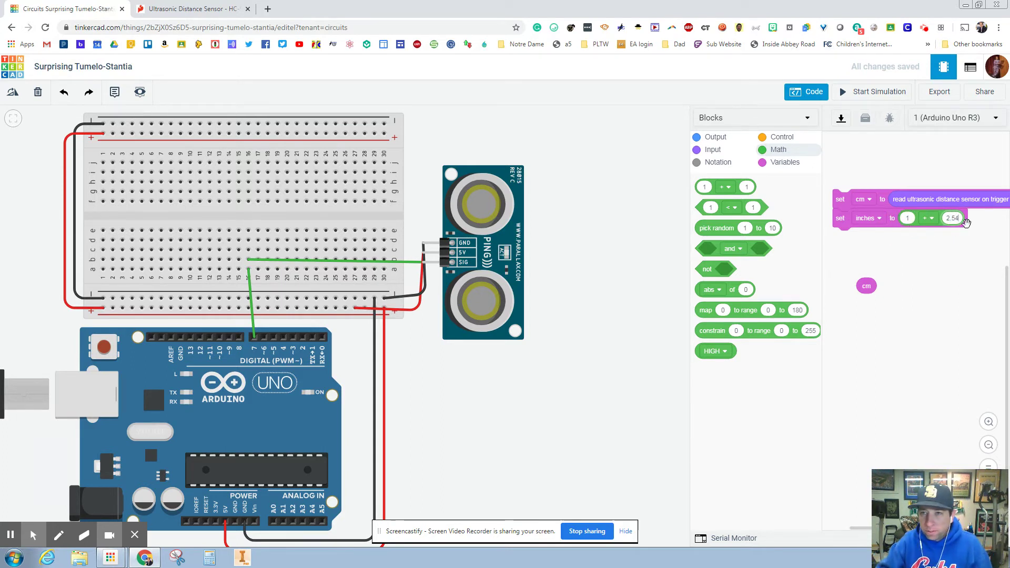
click(927, 218)
click(918, 280)
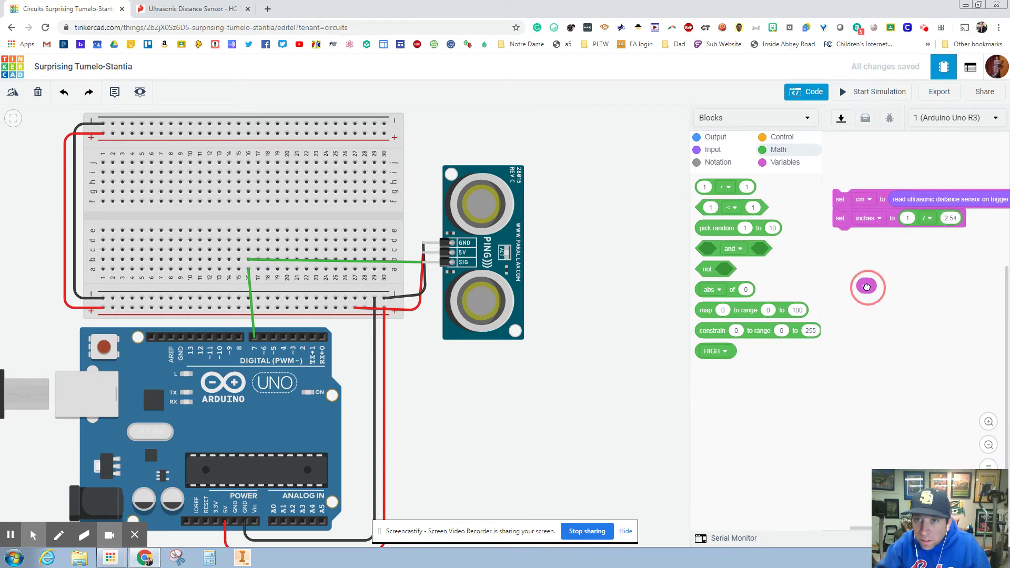
drag(867, 287, 909, 219)
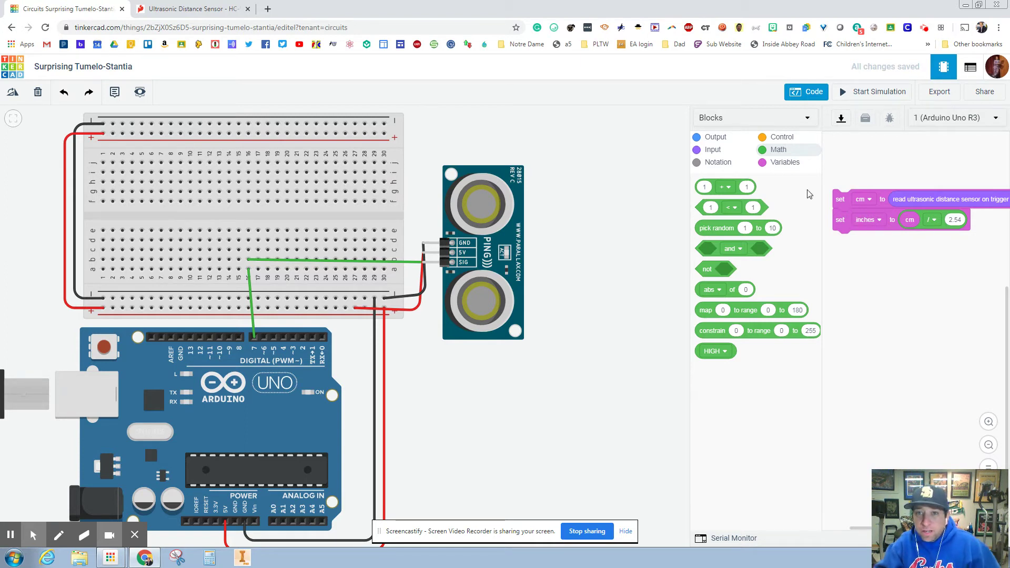
Add a print to serial monitor block that prints the inches variable without a newline
click(711, 138)
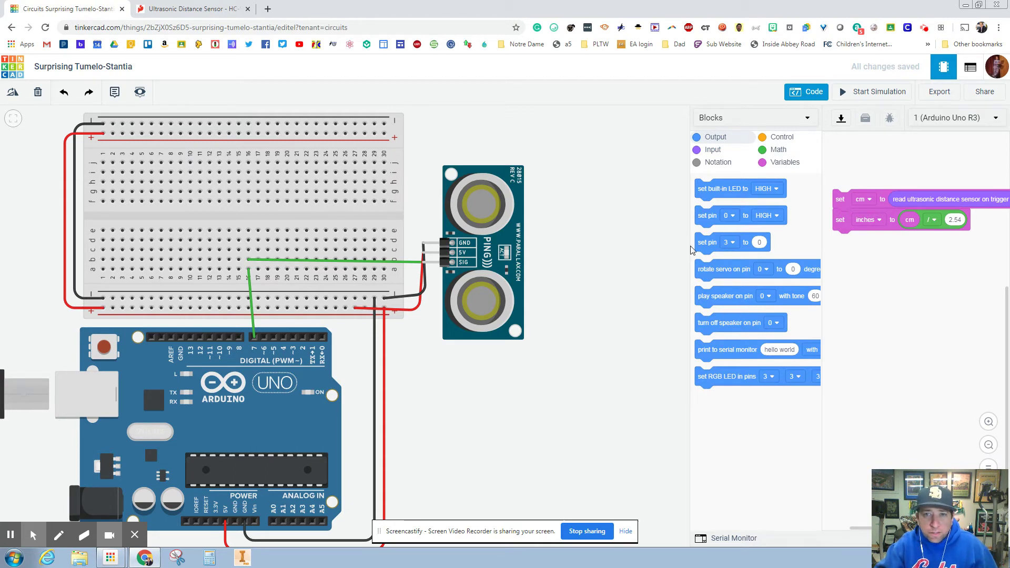
drag(691, 249, 632, 243)
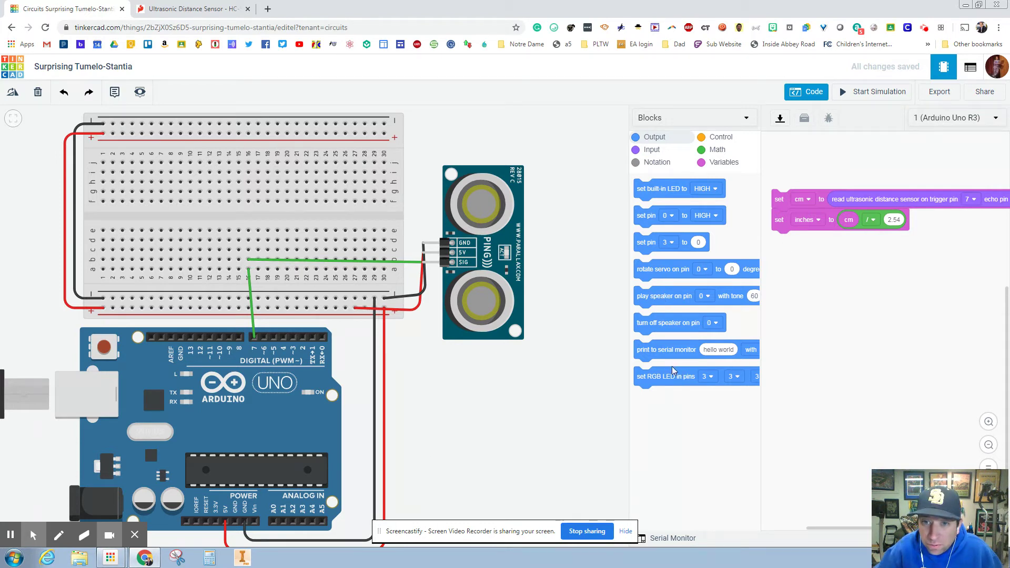
drag(668, 350, 806, 241)
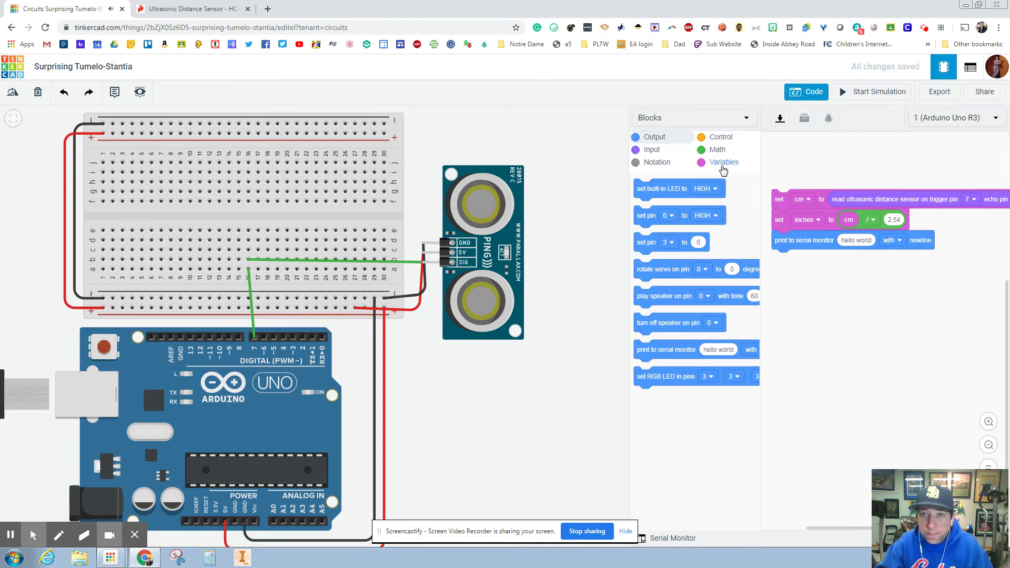
click(723, 163)
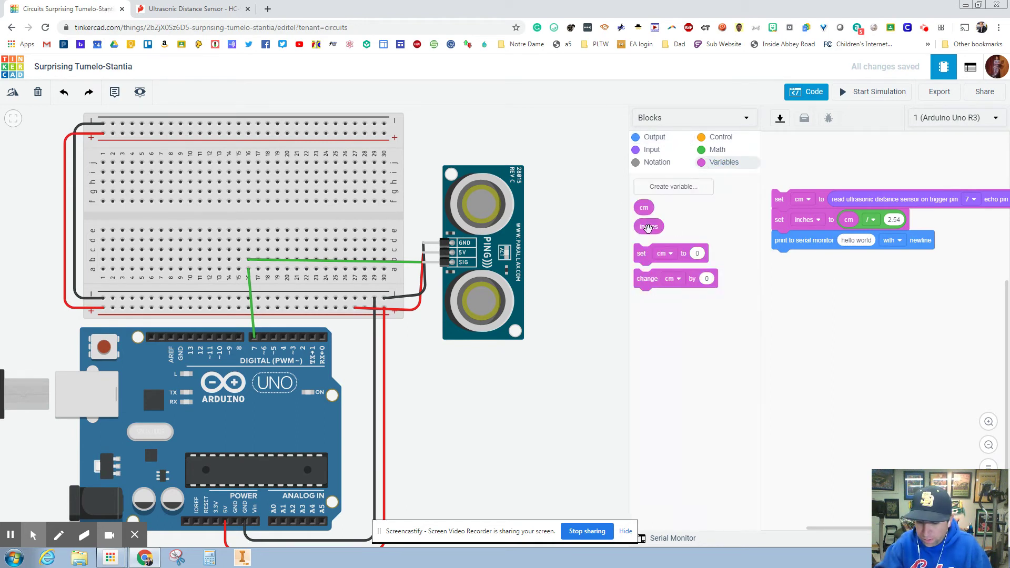
drag(649, 228, 847, 241)
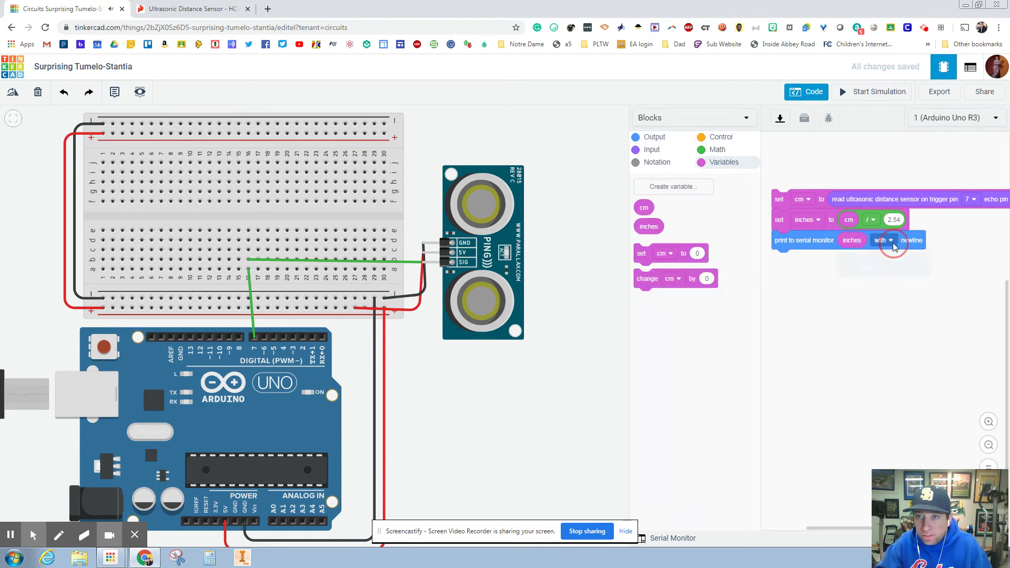
click(893, 270)
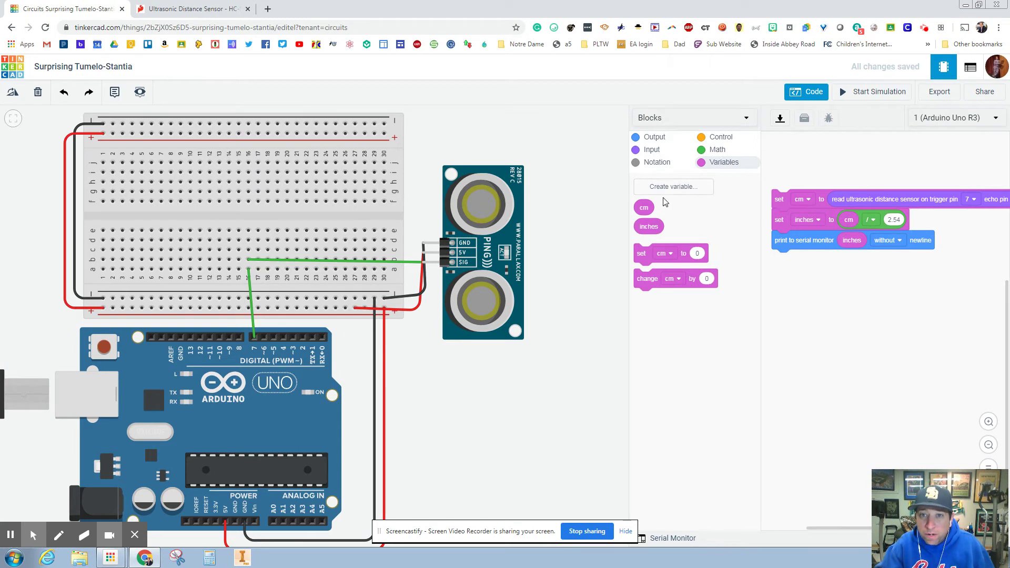
Add a second print to serial monitor block with the text 'in,' and a newline
click(654, 137)
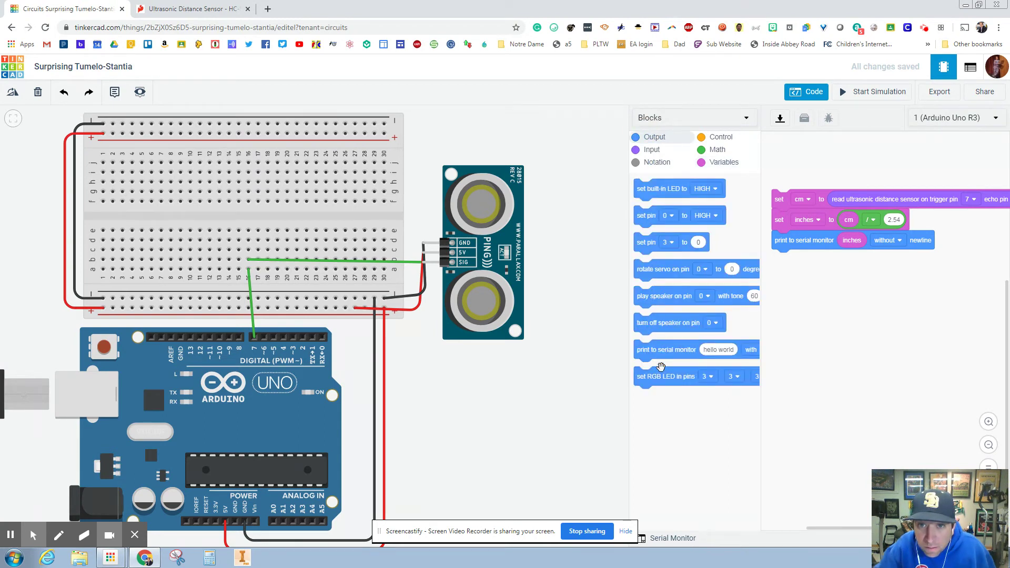
drag(659, 350, 796, 259)
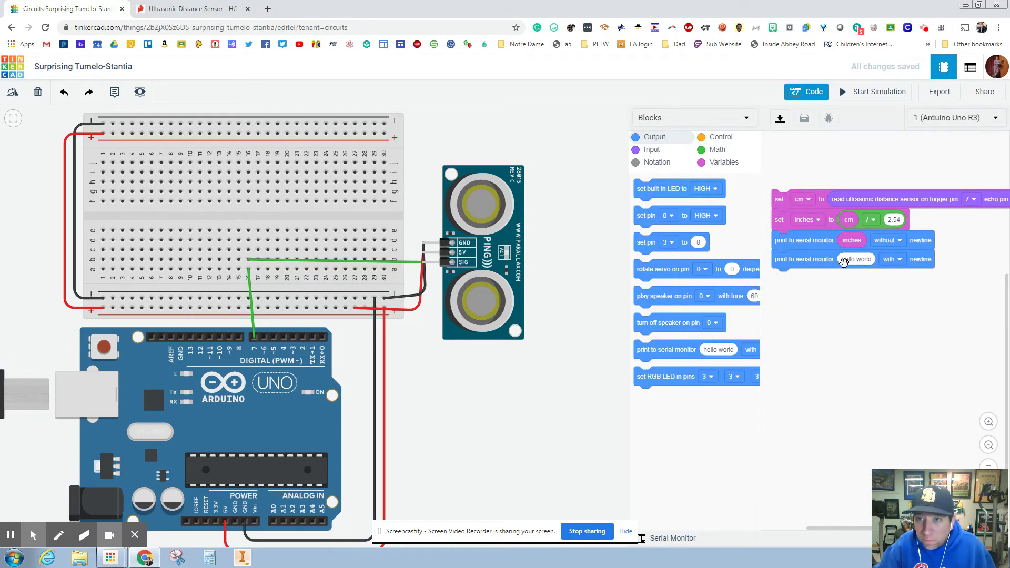
click(865, 259)
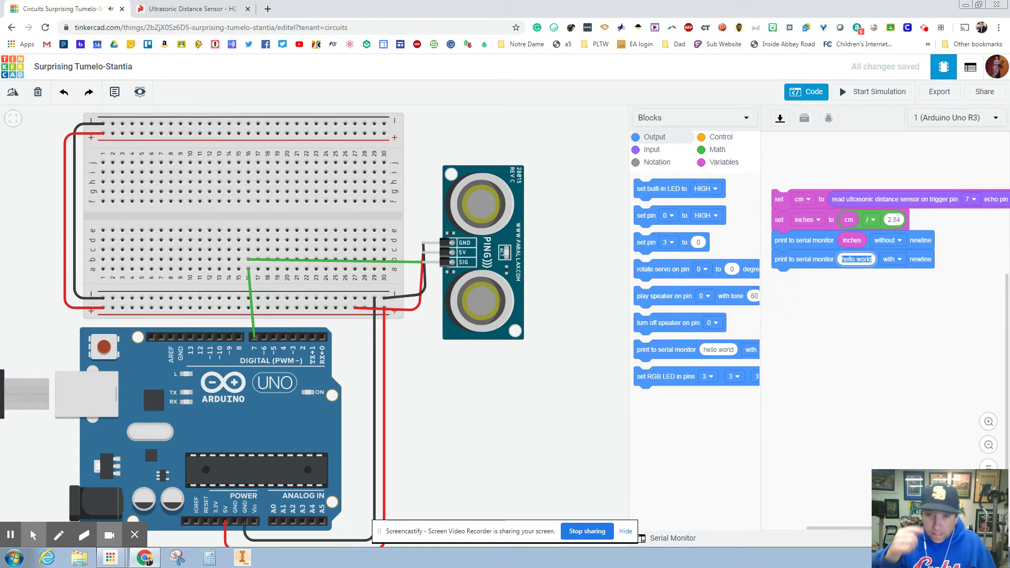
text(in.)
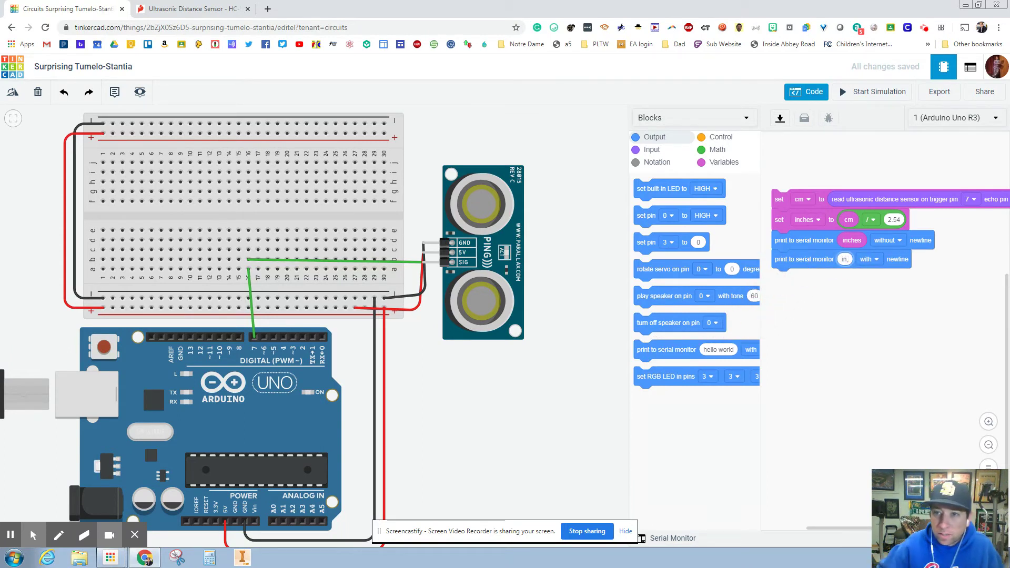
text(,)
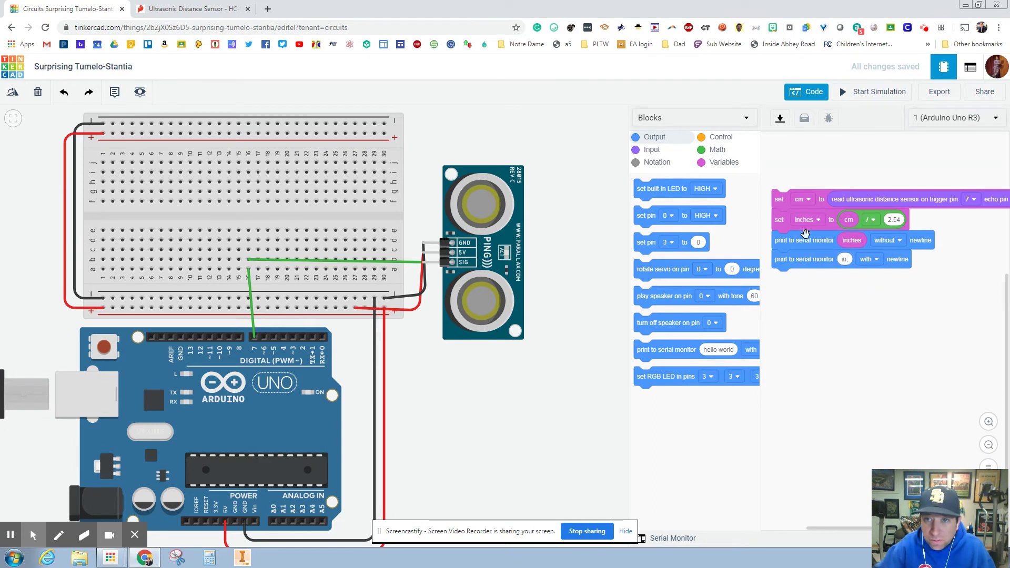
right_click(804, 241)
Duplicate the two print blocks, print the cm variable in the copy, and label it 'cm'
click(852, 250)
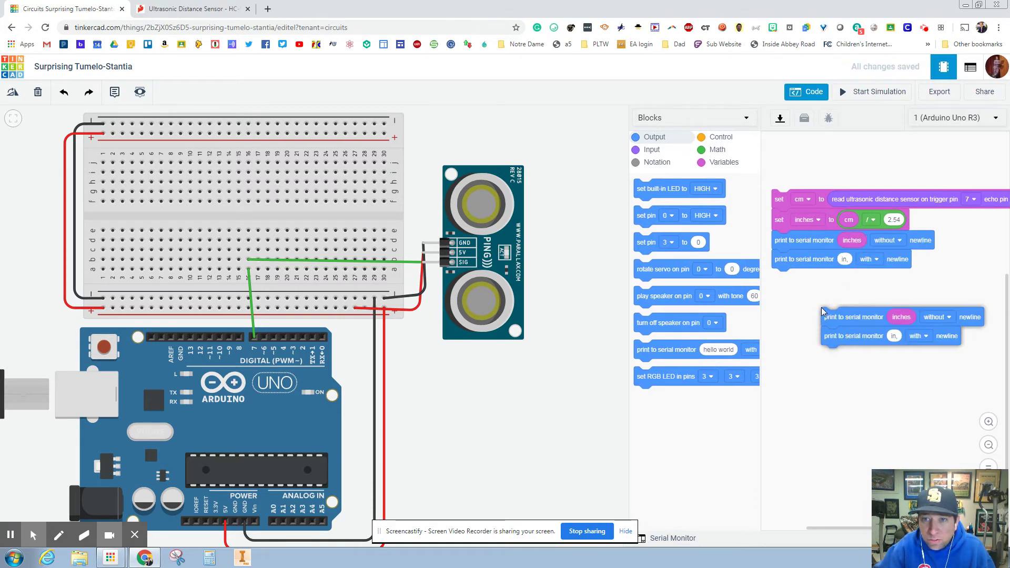
drag(829, 320, 694, 334)
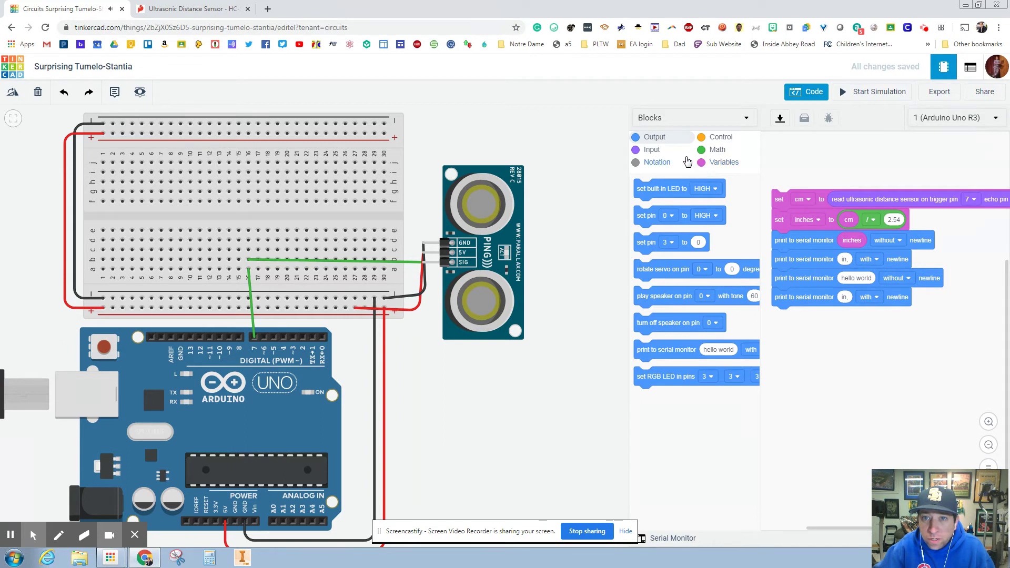
click(724, 162)
click(643, 207)
drag(687, 218, 850, 278)
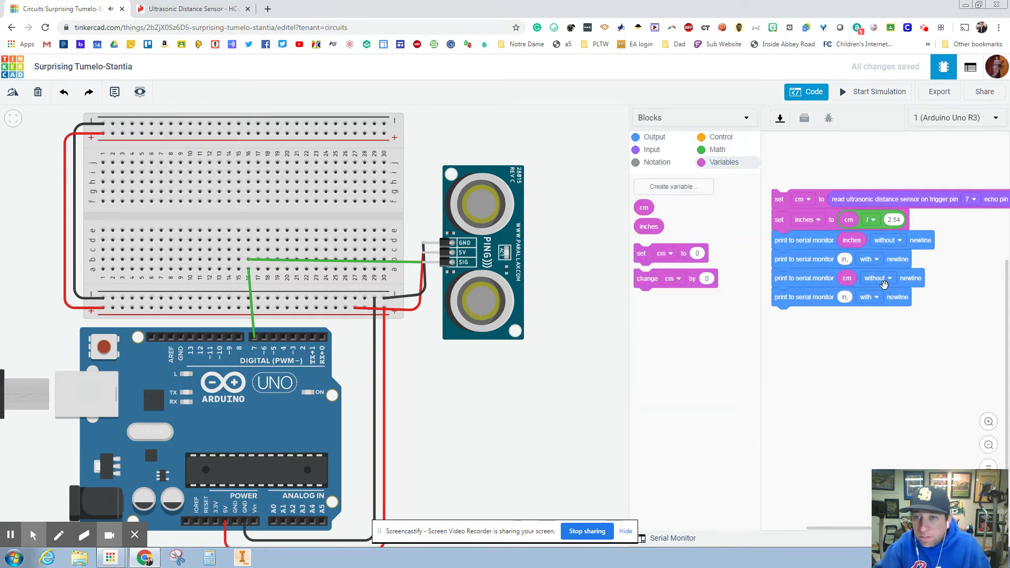
click(844, 297)
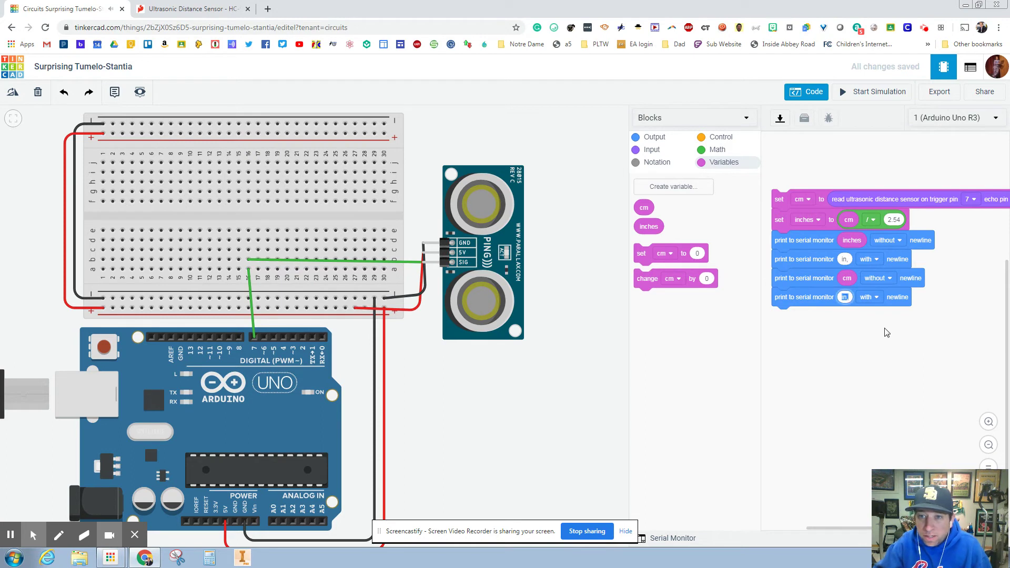
text(cm)
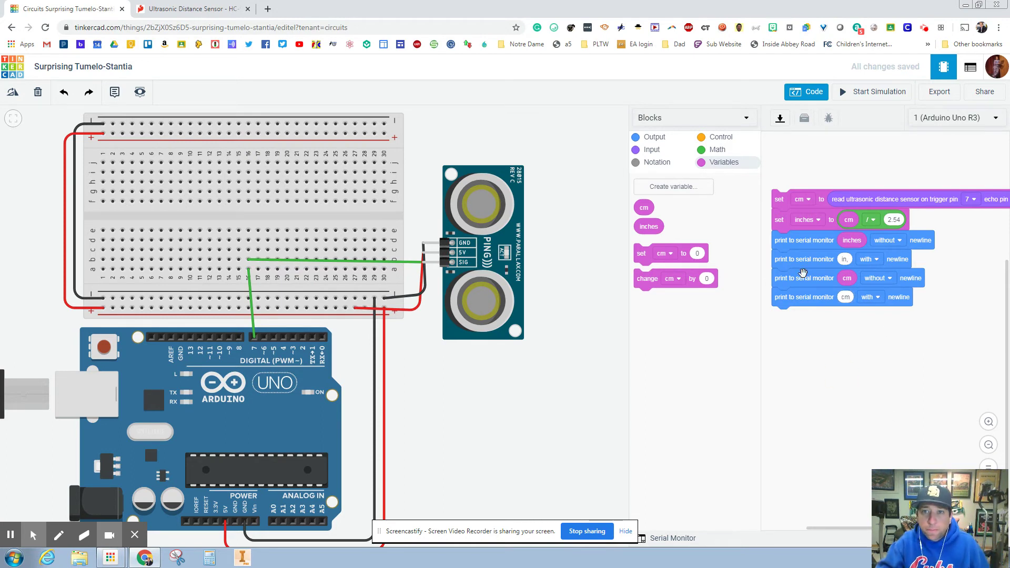
Add a wait block after the last print block and set its delay to .1 seconds
click(716, 138)
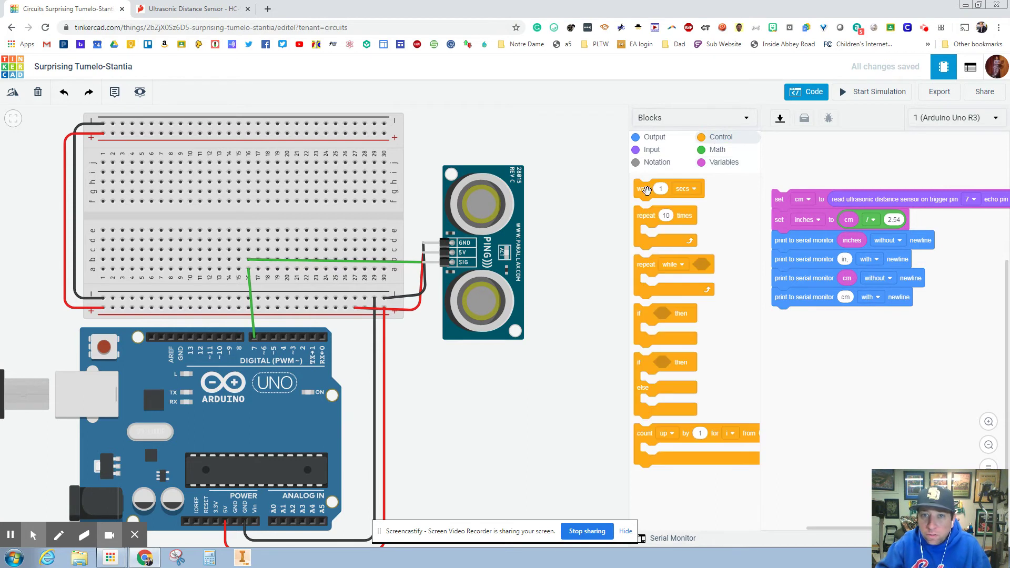
drag(649, 191, 789, 327)
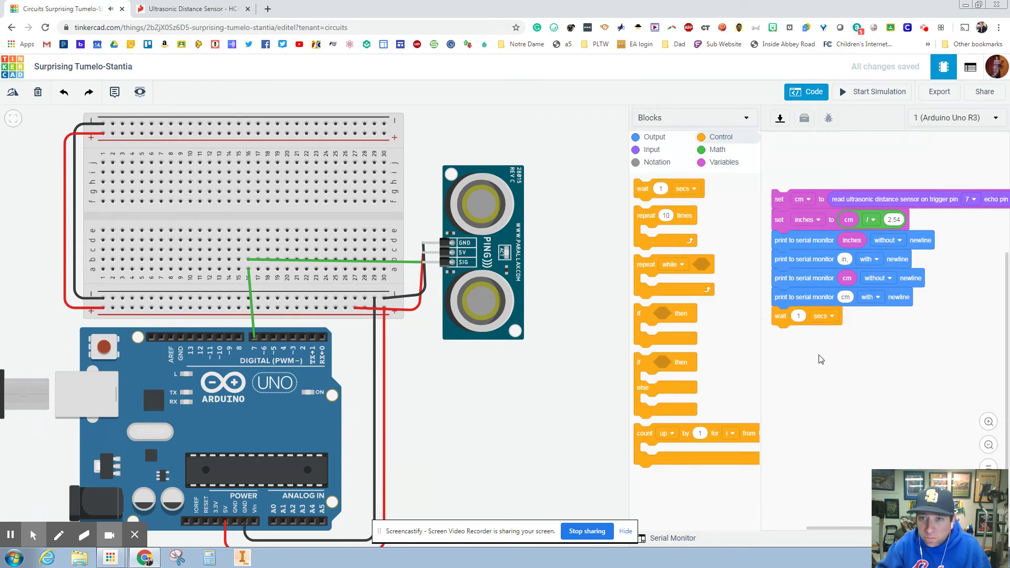
click(798, 315)
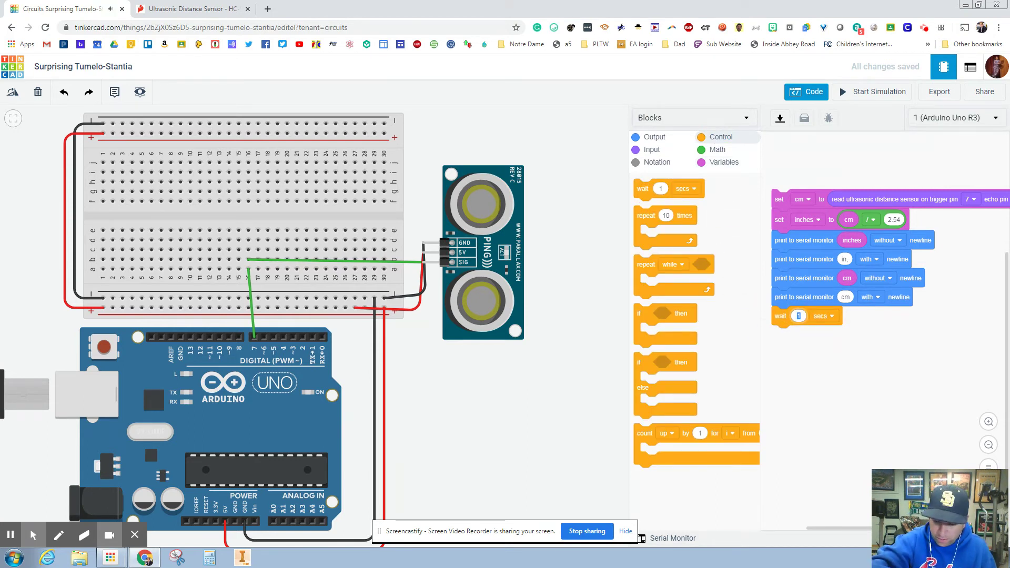
text(.1)
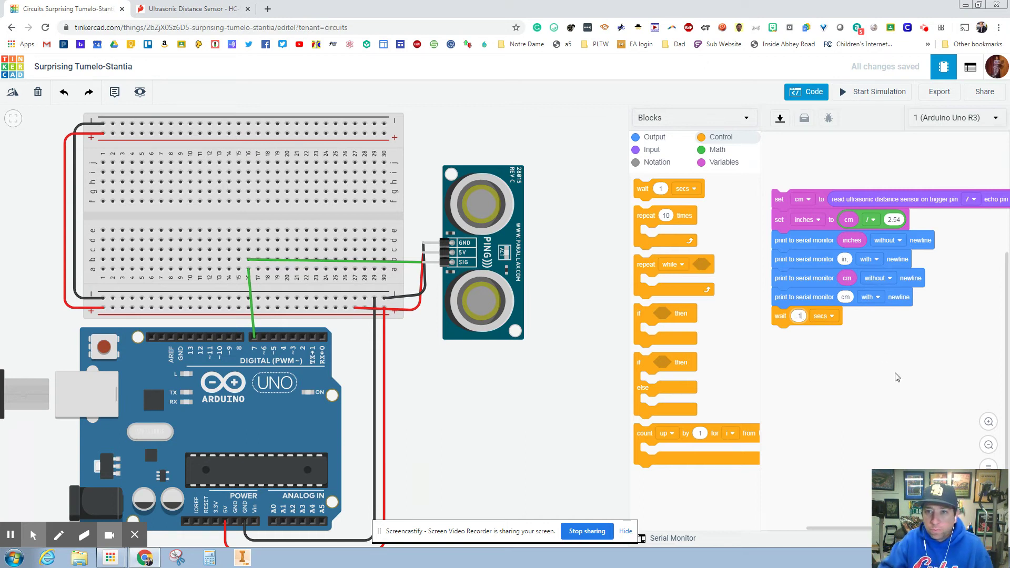
click(893, 365)
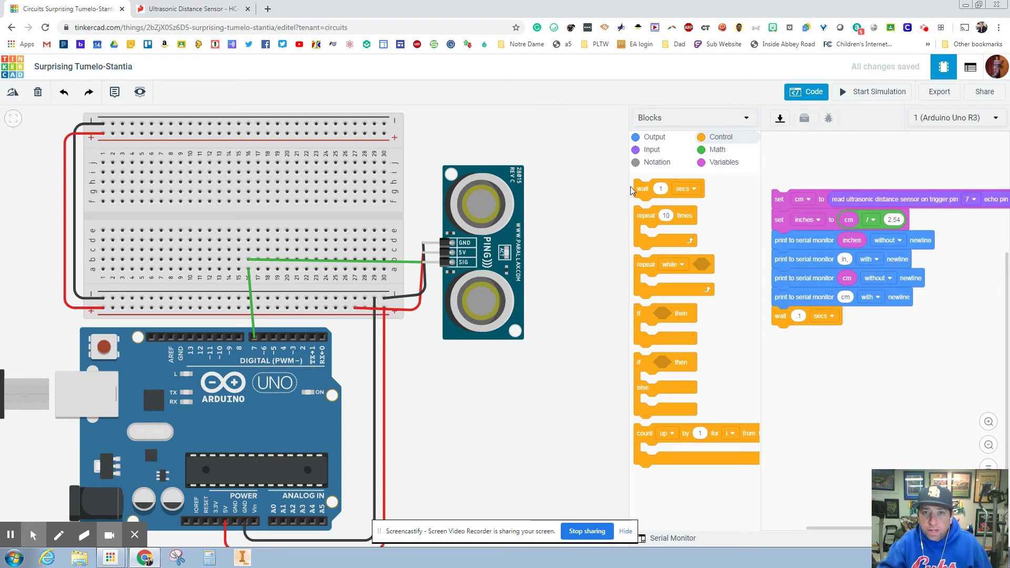
Widen the circuit area, bring the sensor and board into view, and dismiss the weather notification
drag(627, 185, 655, 185)
drag(580, 221, 417, 207)
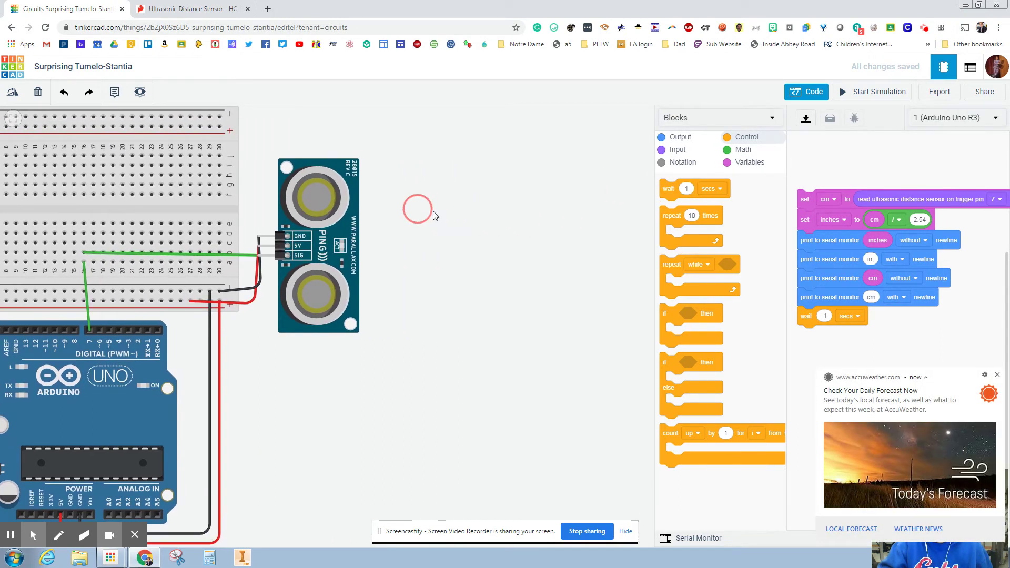
click(997, 377)
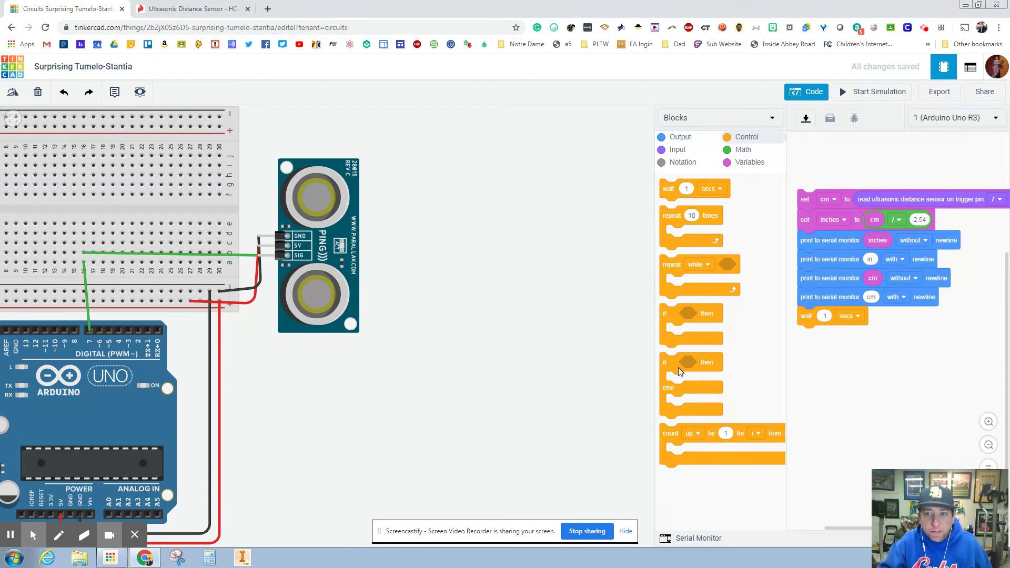
Run the simulation with the serial monitor showing, and drag the sensor's target farther away
click(872, 99)
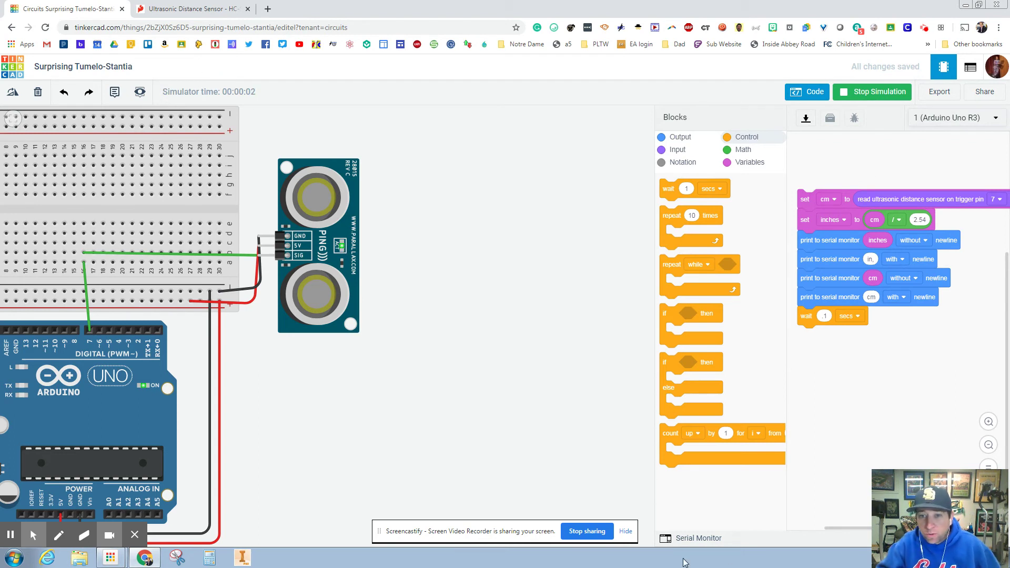
click(688, 539)
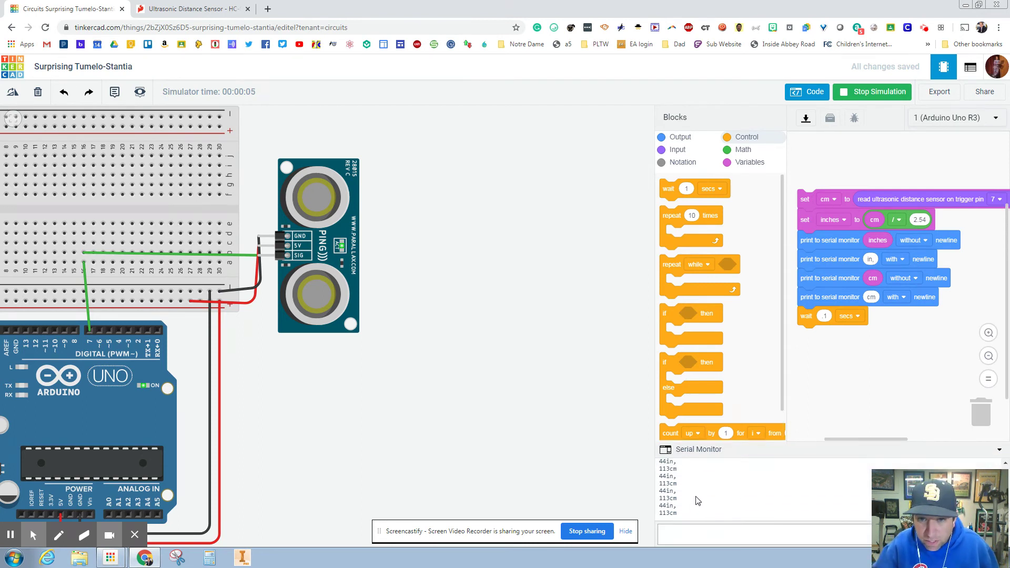
click(315, 221)
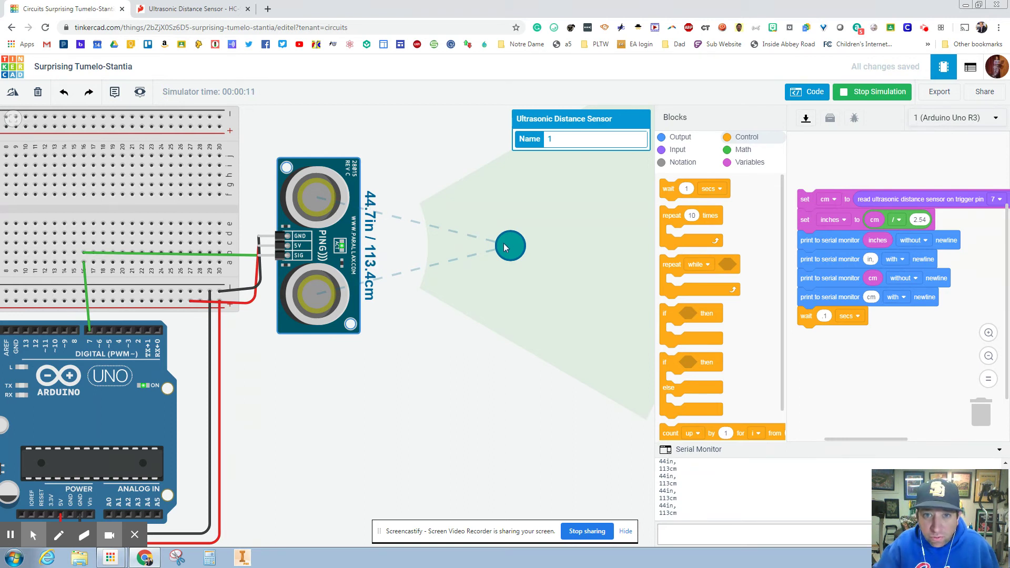
drag(516, 248, 641, 252)
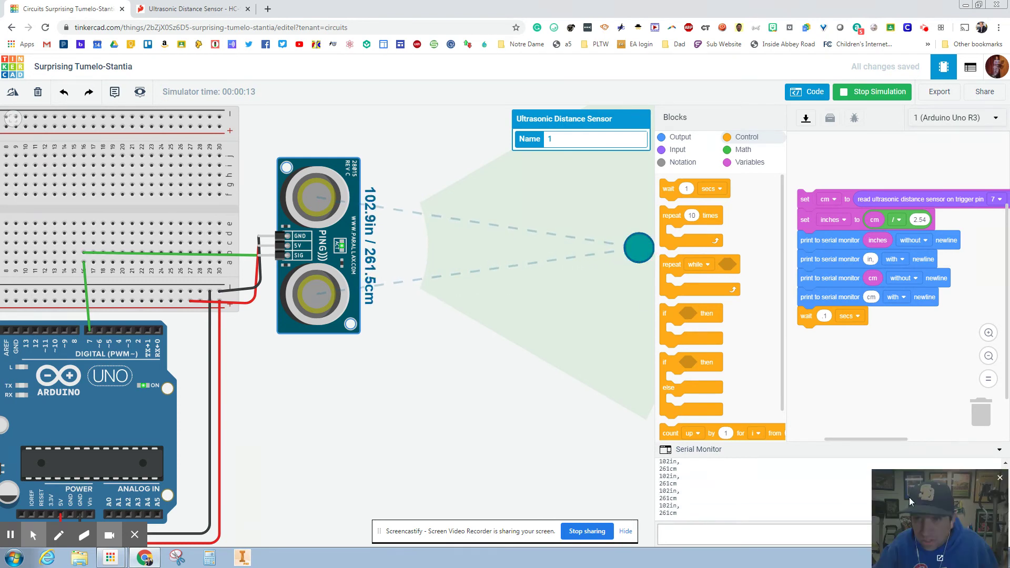
drag(945, 518, 864, 566)
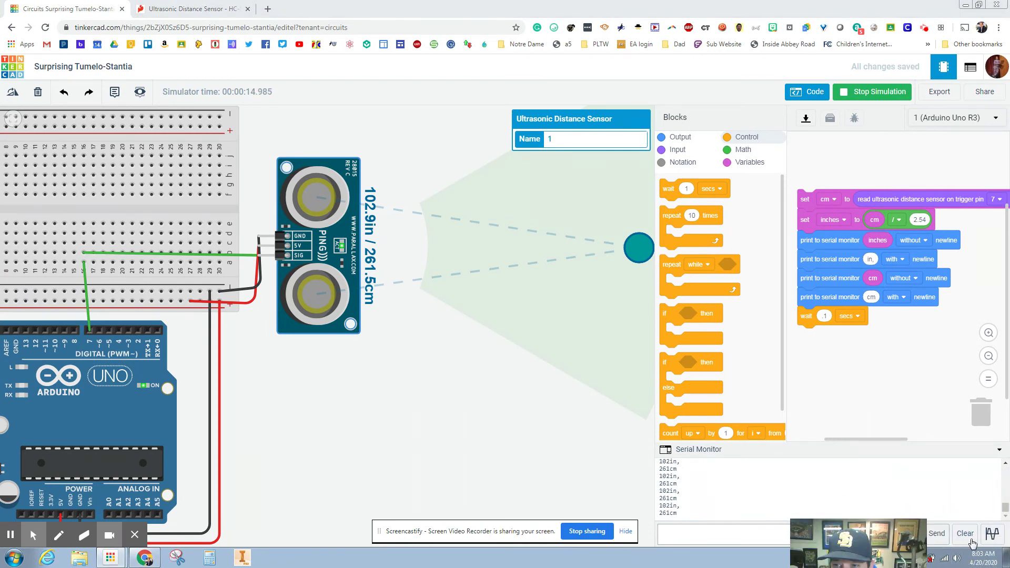
click(991, 534)
Graph the readings while sweeping the target closer and farther, then stop the simulation
drag(880, 537, 942, 540)
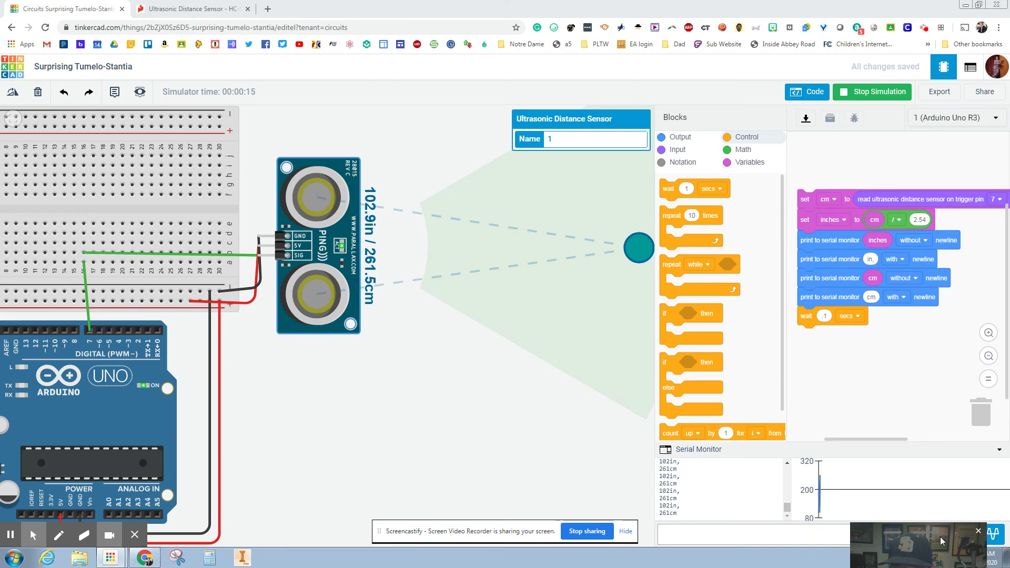
click(978, 532)
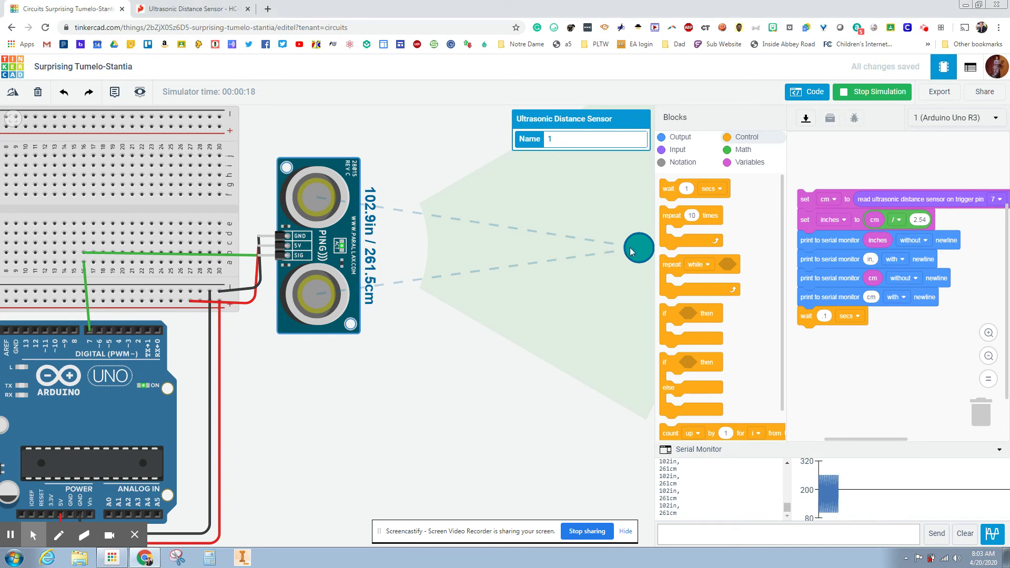
drag(632, 252, 579, 247)
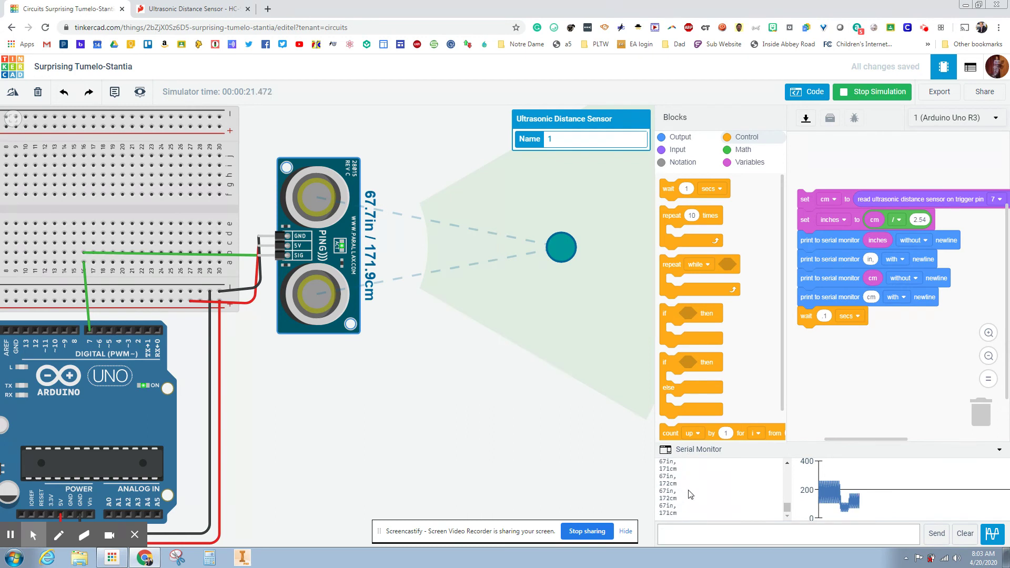
drag(550, 250, 644, 248)
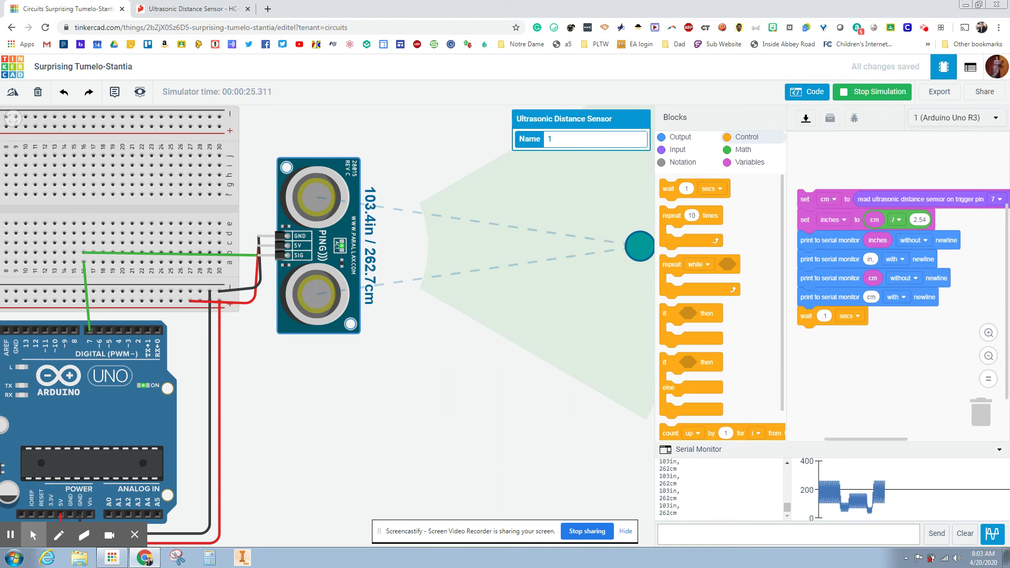
drag(640, 248, 488, 245)
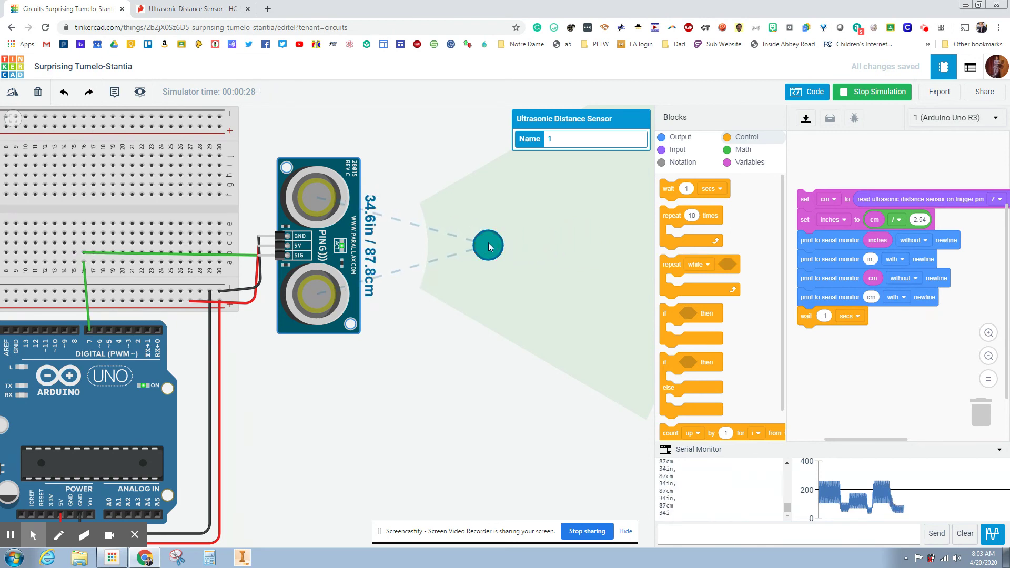
drag(488, 246, 577, 254)
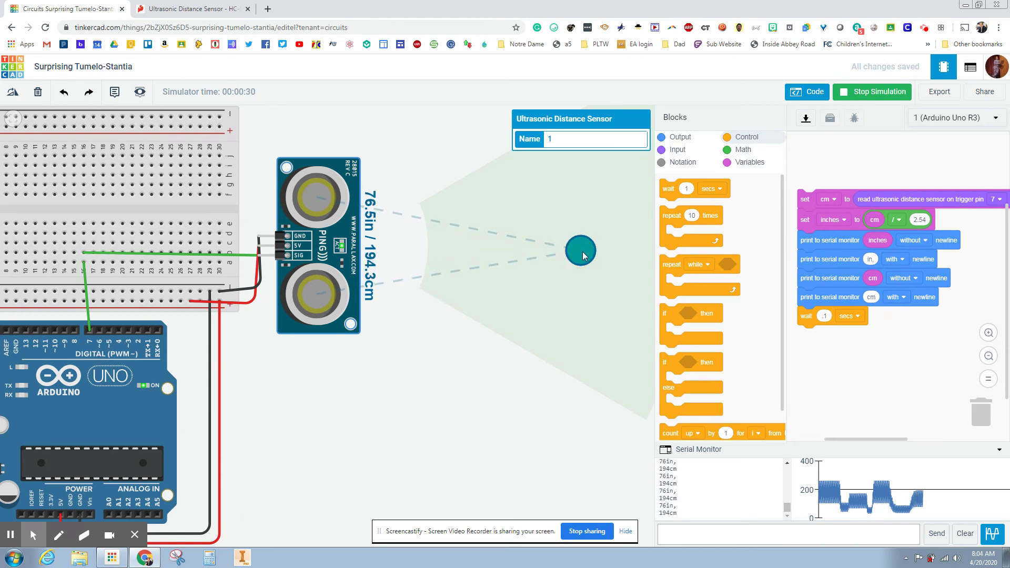
click(863, 93)
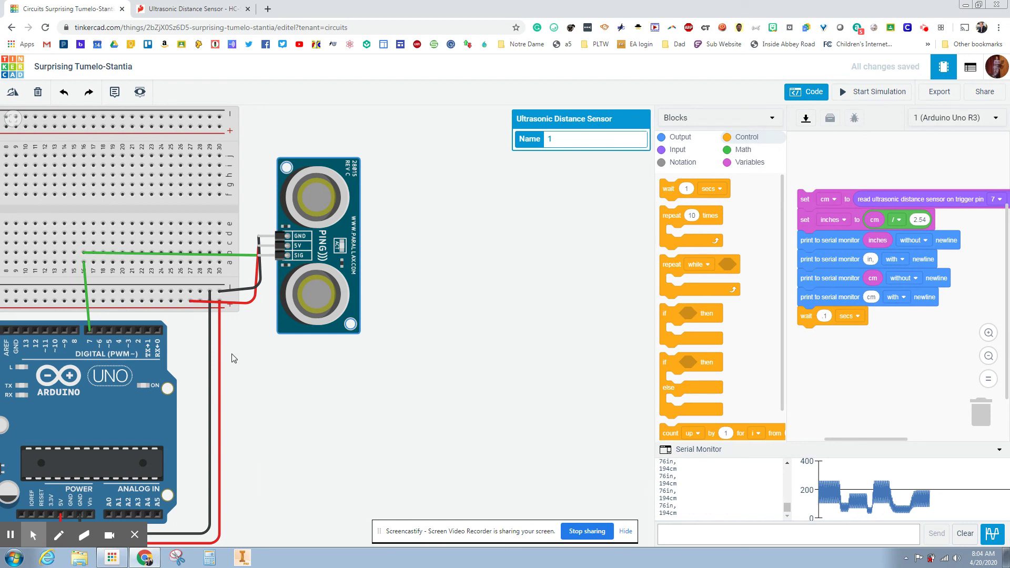
drag(266, 379, 504, 398)
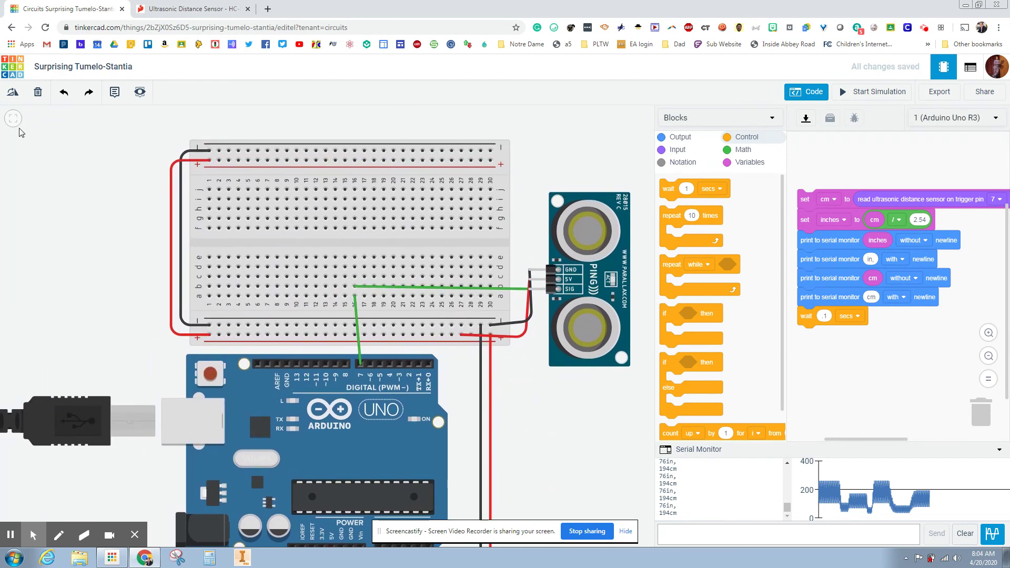
Change the project title to 'Ultrasonic'
click(99, 68)
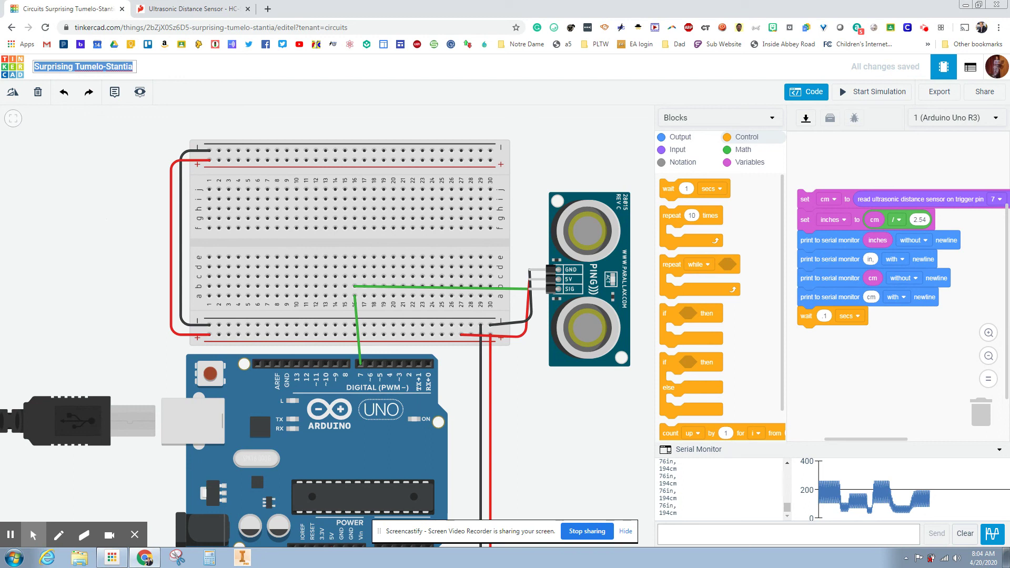
text(Ultrasonic)
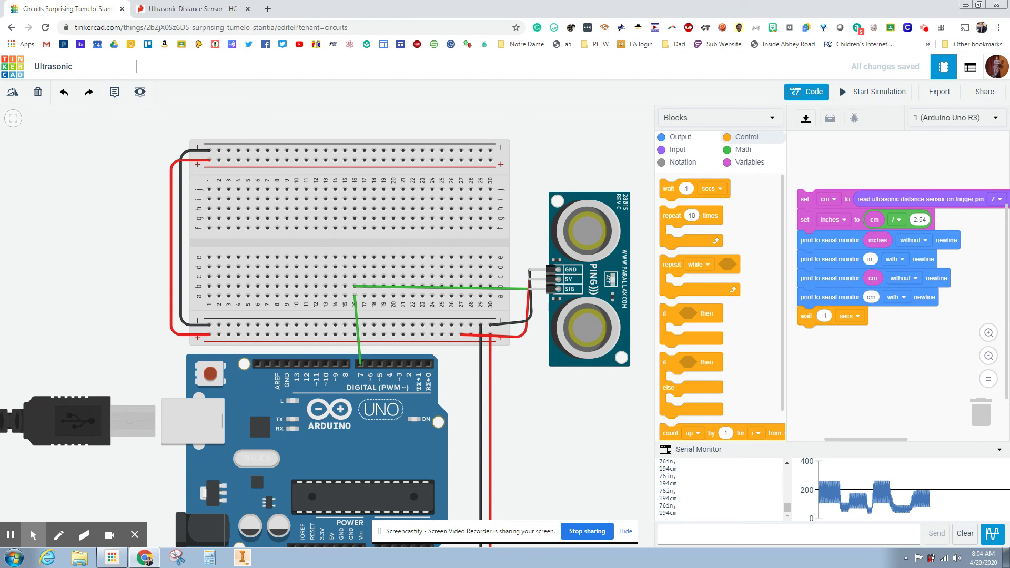
Confirm the 'Ultrasonic' title and place a note left of the breadboard with the author's name
click(114, 92)
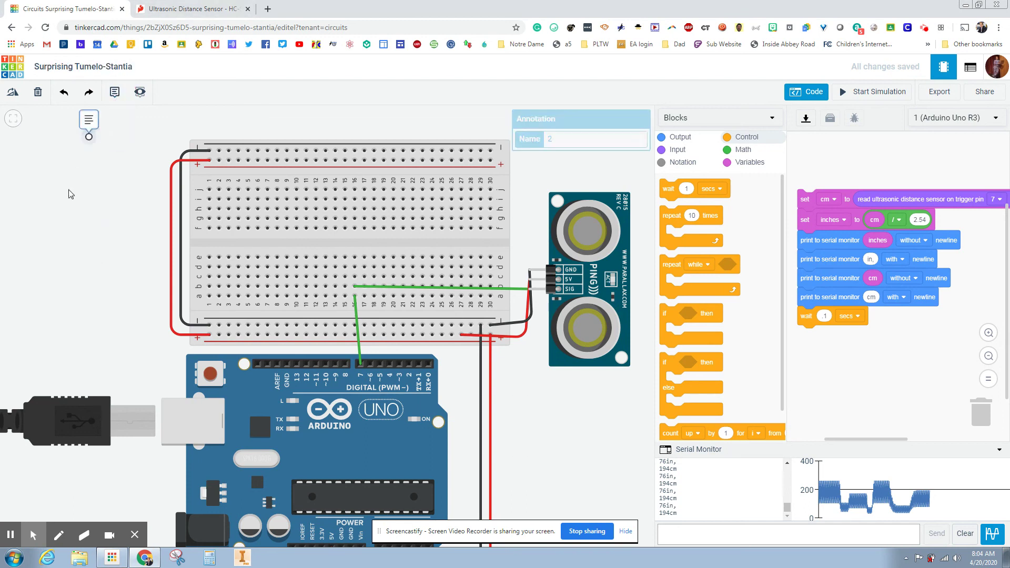
click(72, 186)
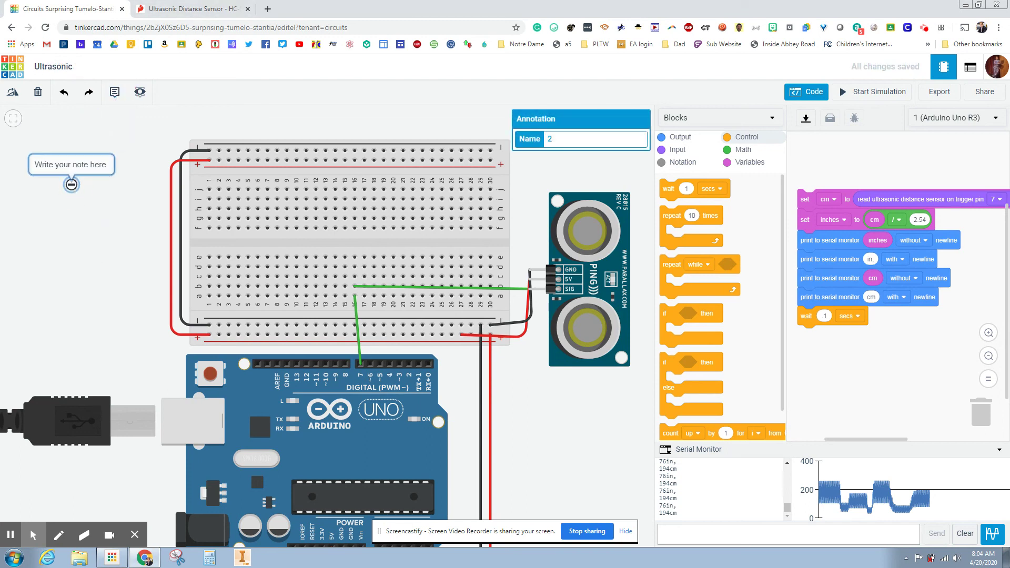
click(82, 164)
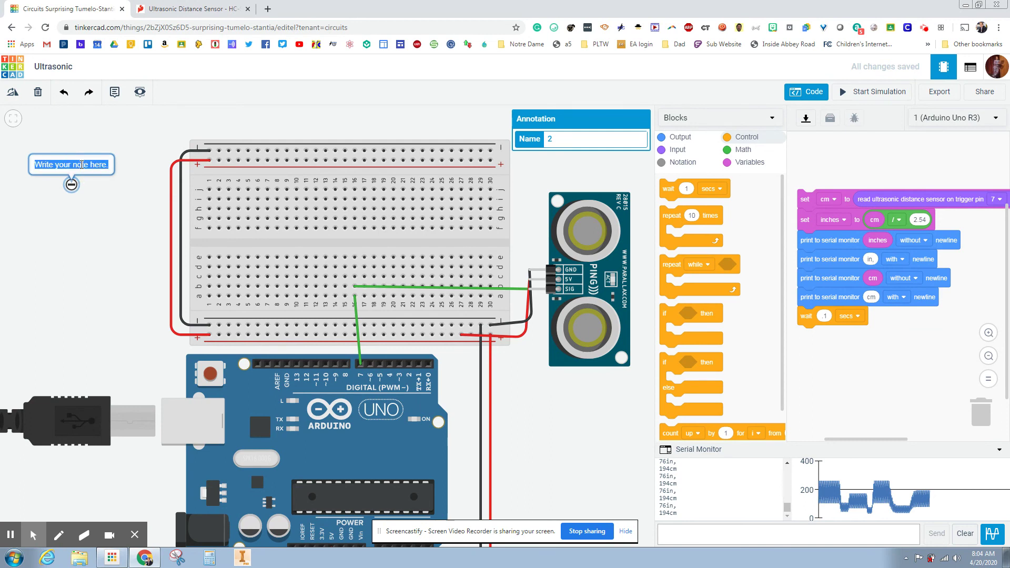
text(Mr. Ponder)
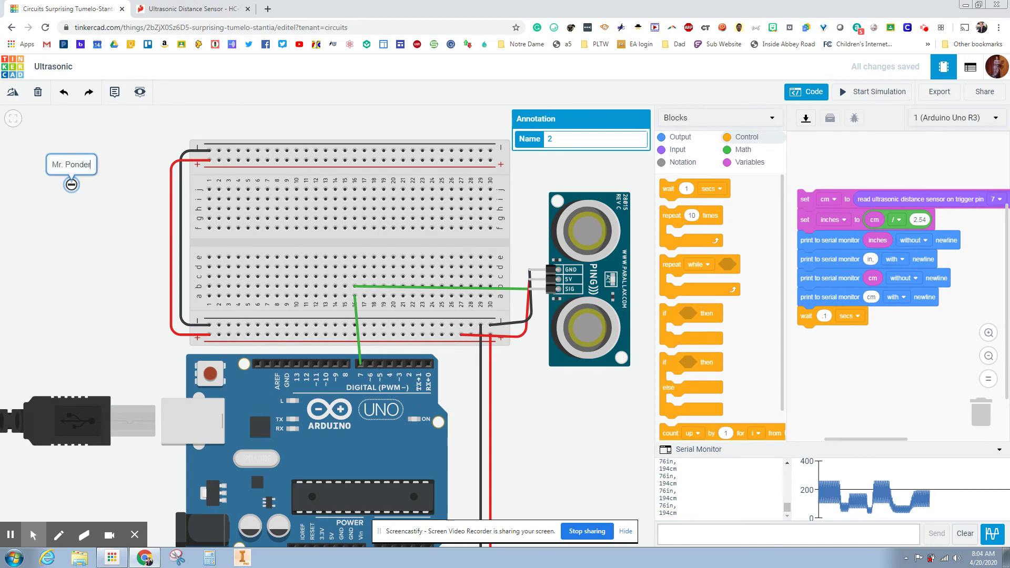
click(75, 232)
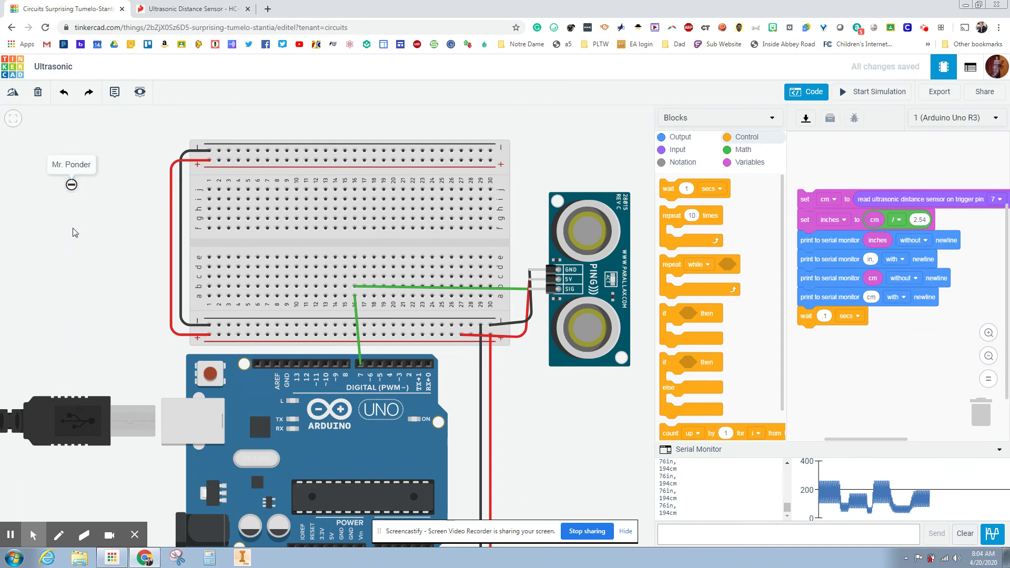